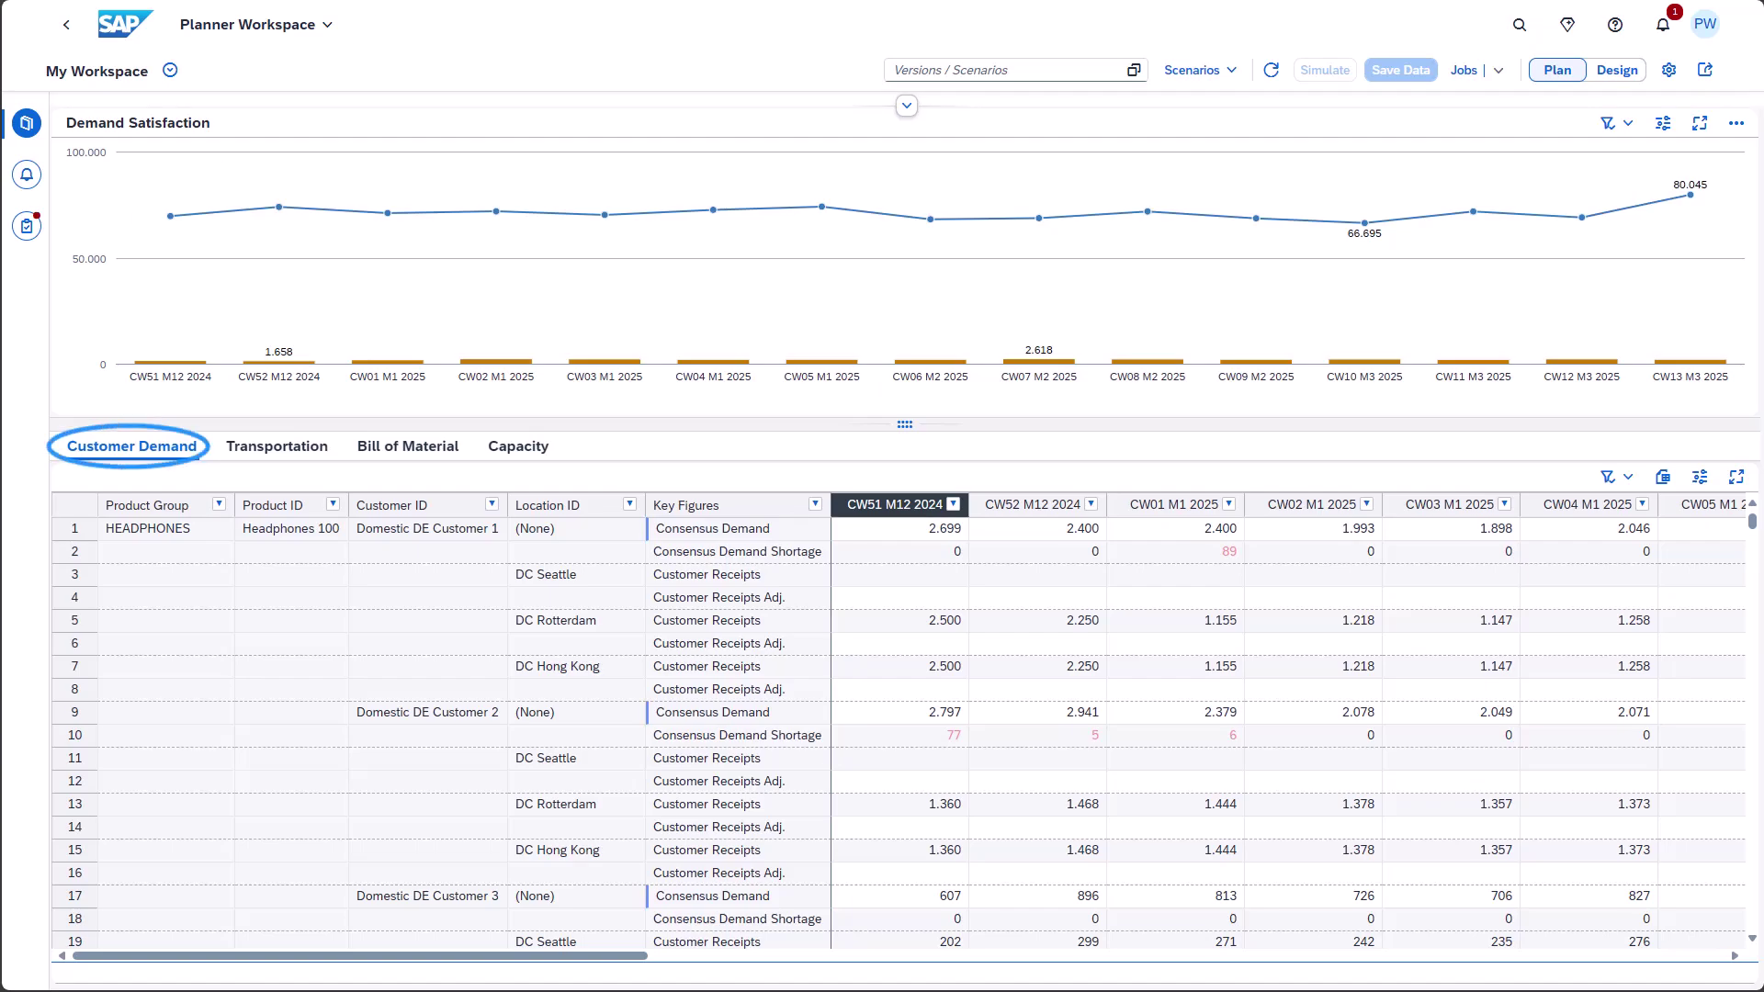
- View the lead times for DC Rotterdam's CW52 customer receipts, then close the Lead Time panel
left_click(1065, 621)
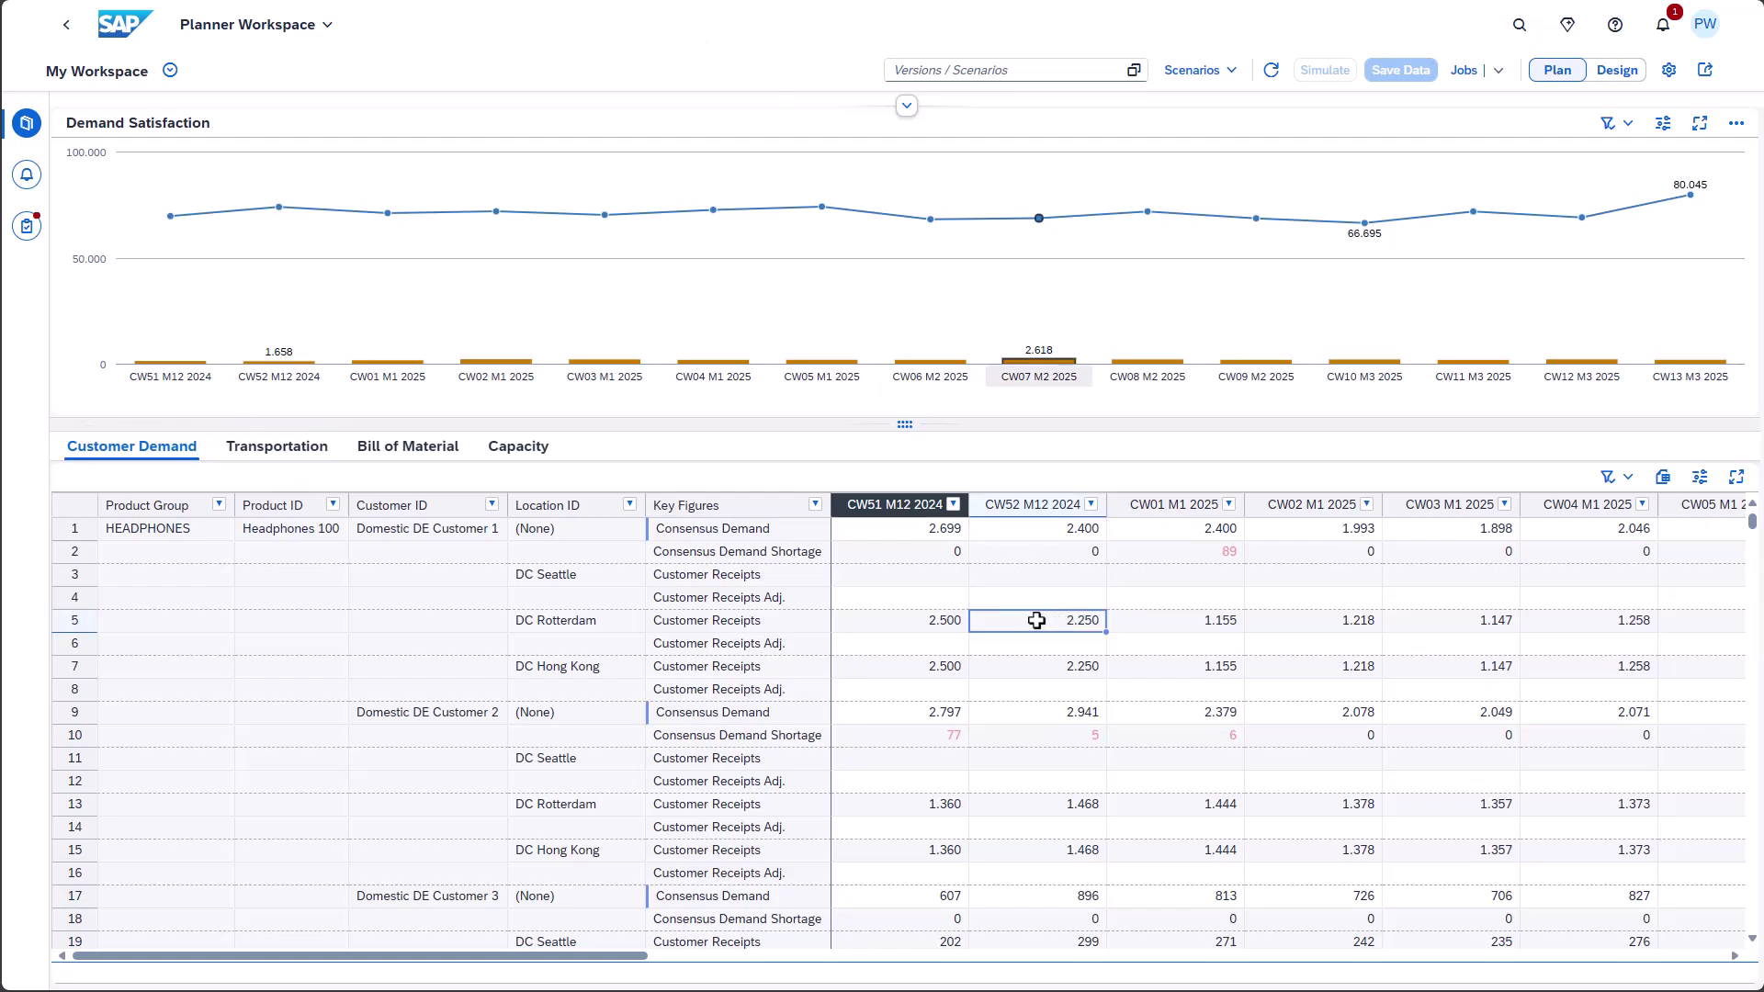
right_click(1036, 620)
left_click(1048, 656)
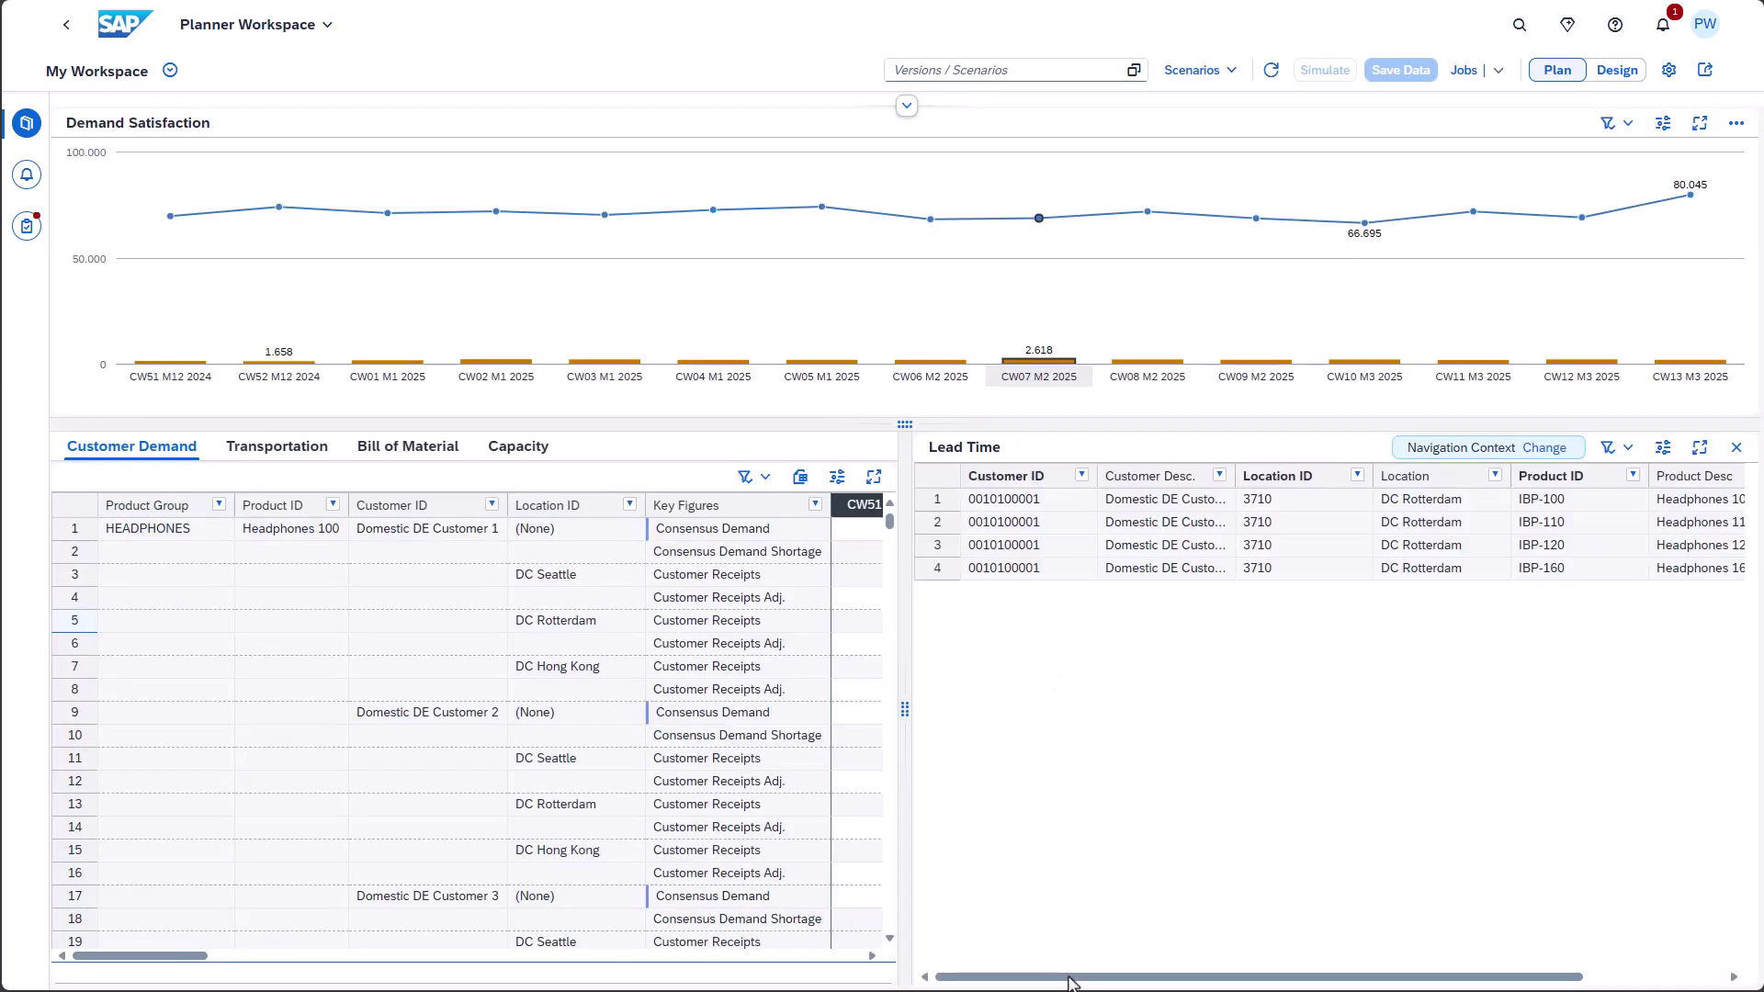
left_click_drag(1070, 976, 1247, 979)
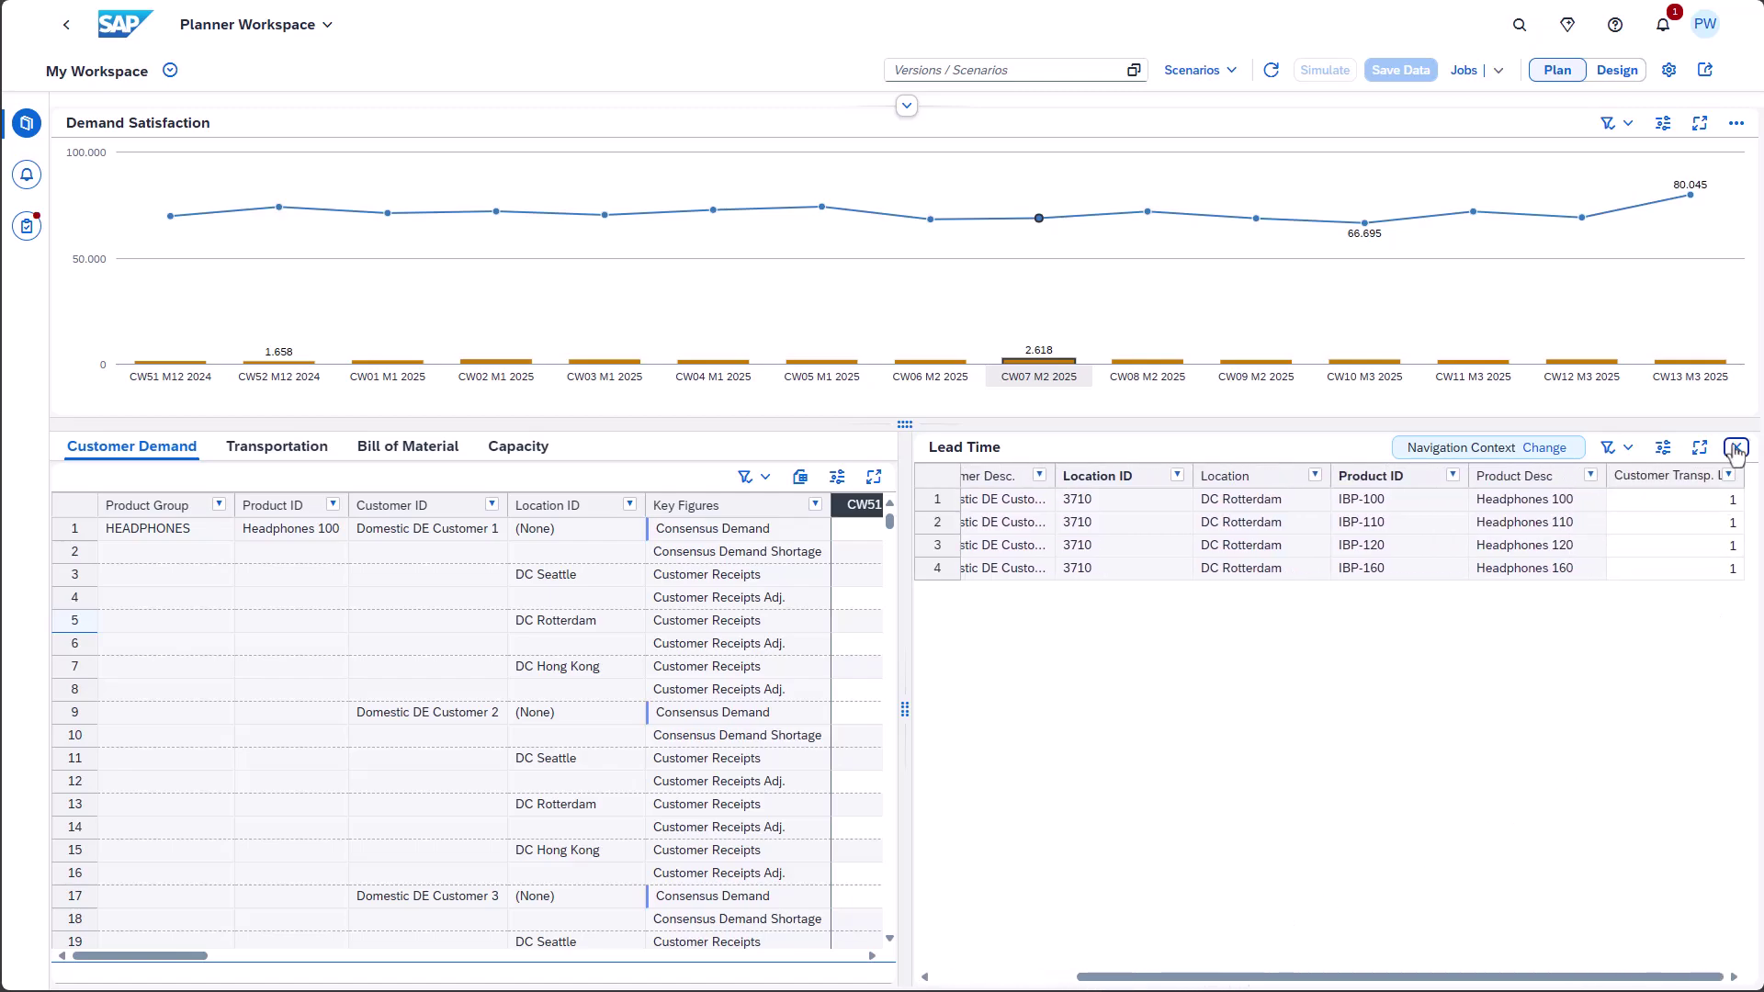
left_click(1735, 452)
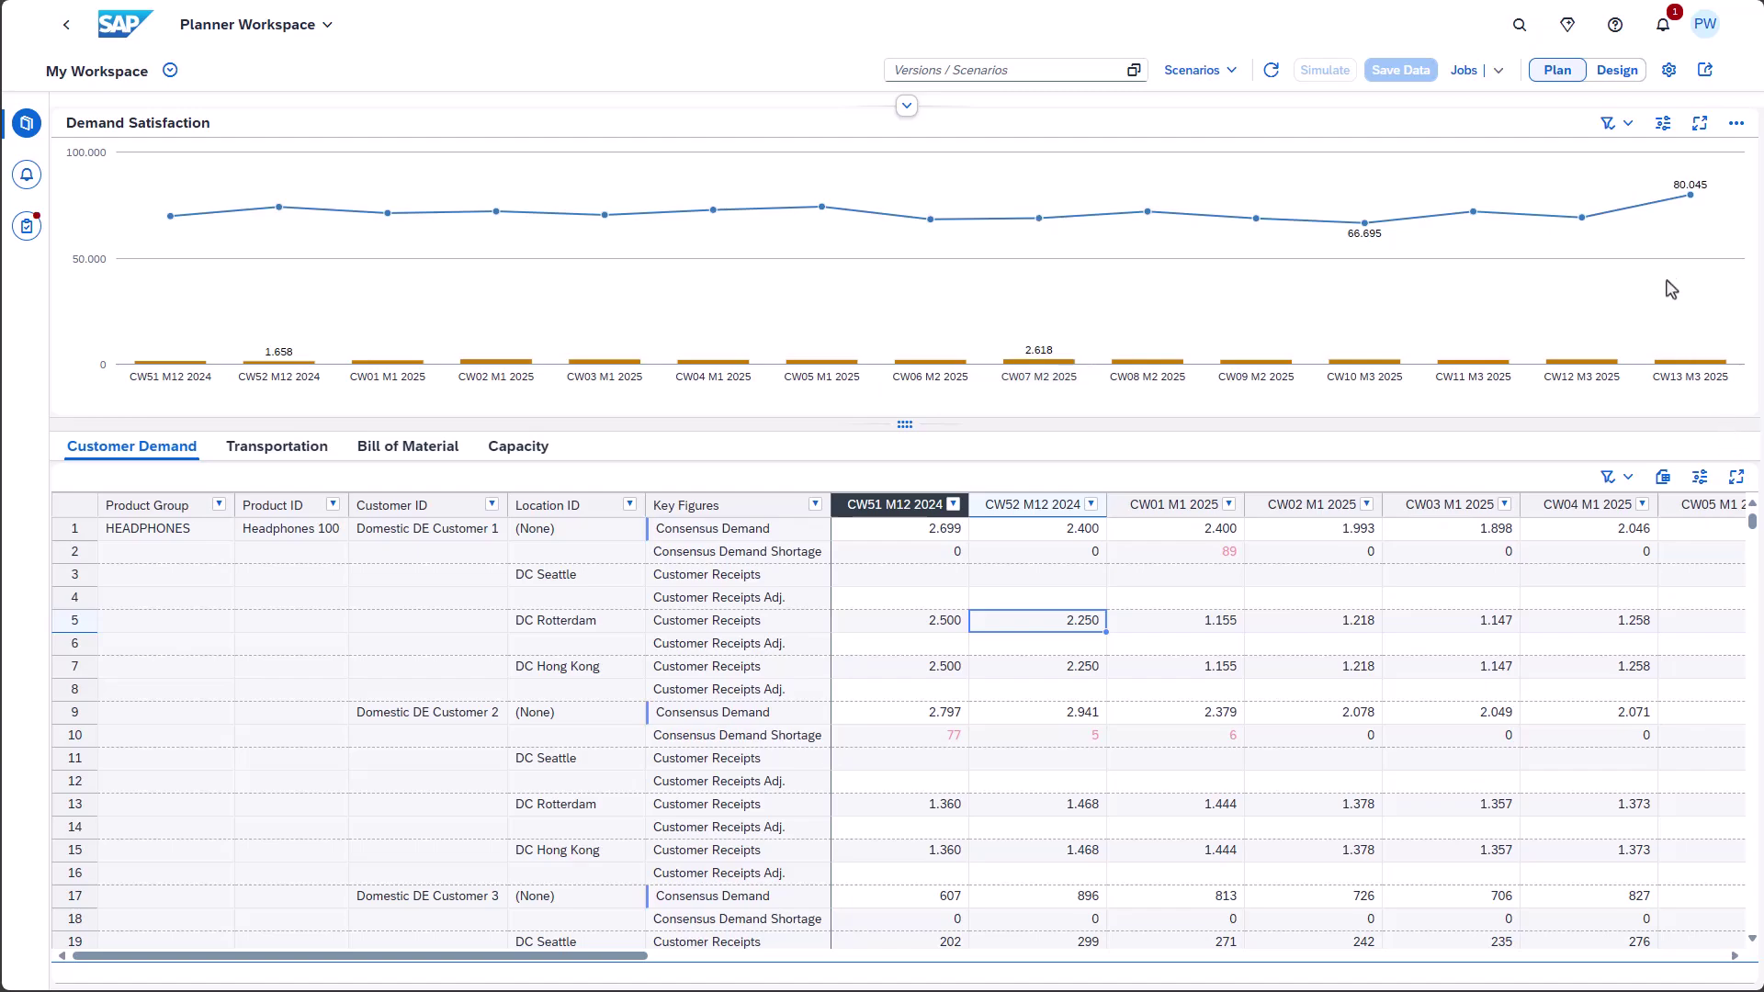
- In design mode, re-save the DC Rotterdam cell's Review Transportation navigation requiring Location ID and Product ID
left_click(1617, 71)
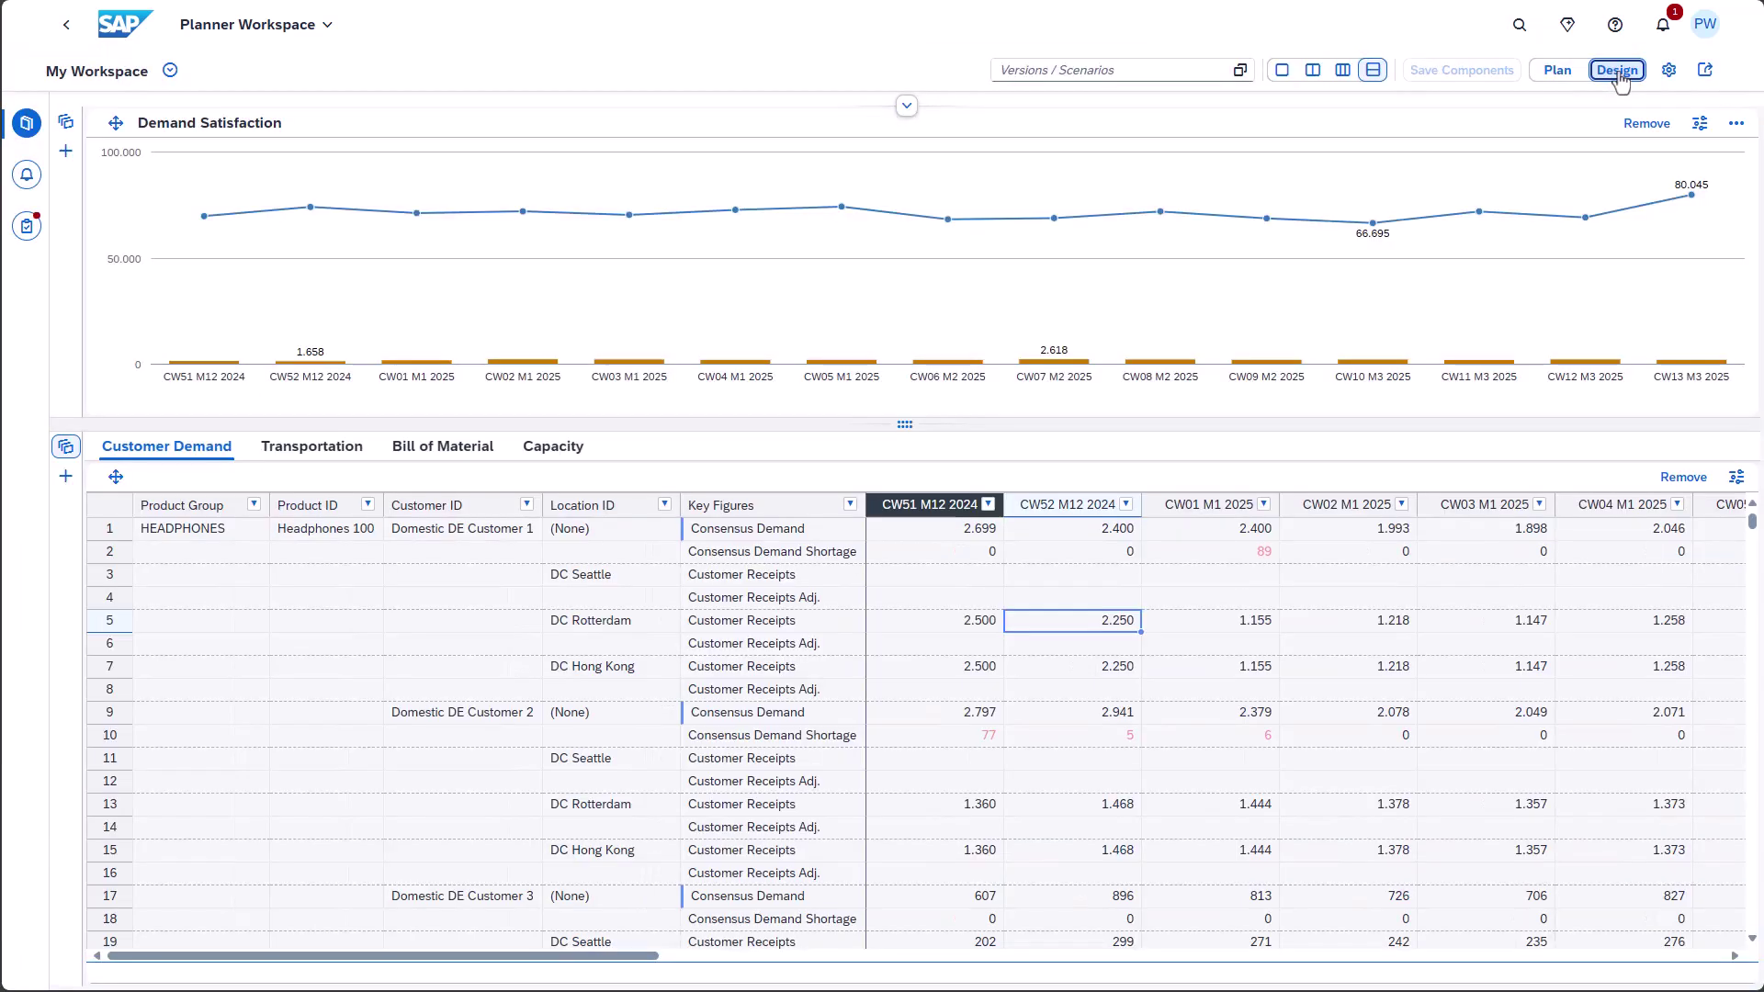
right_click(1064, 624)
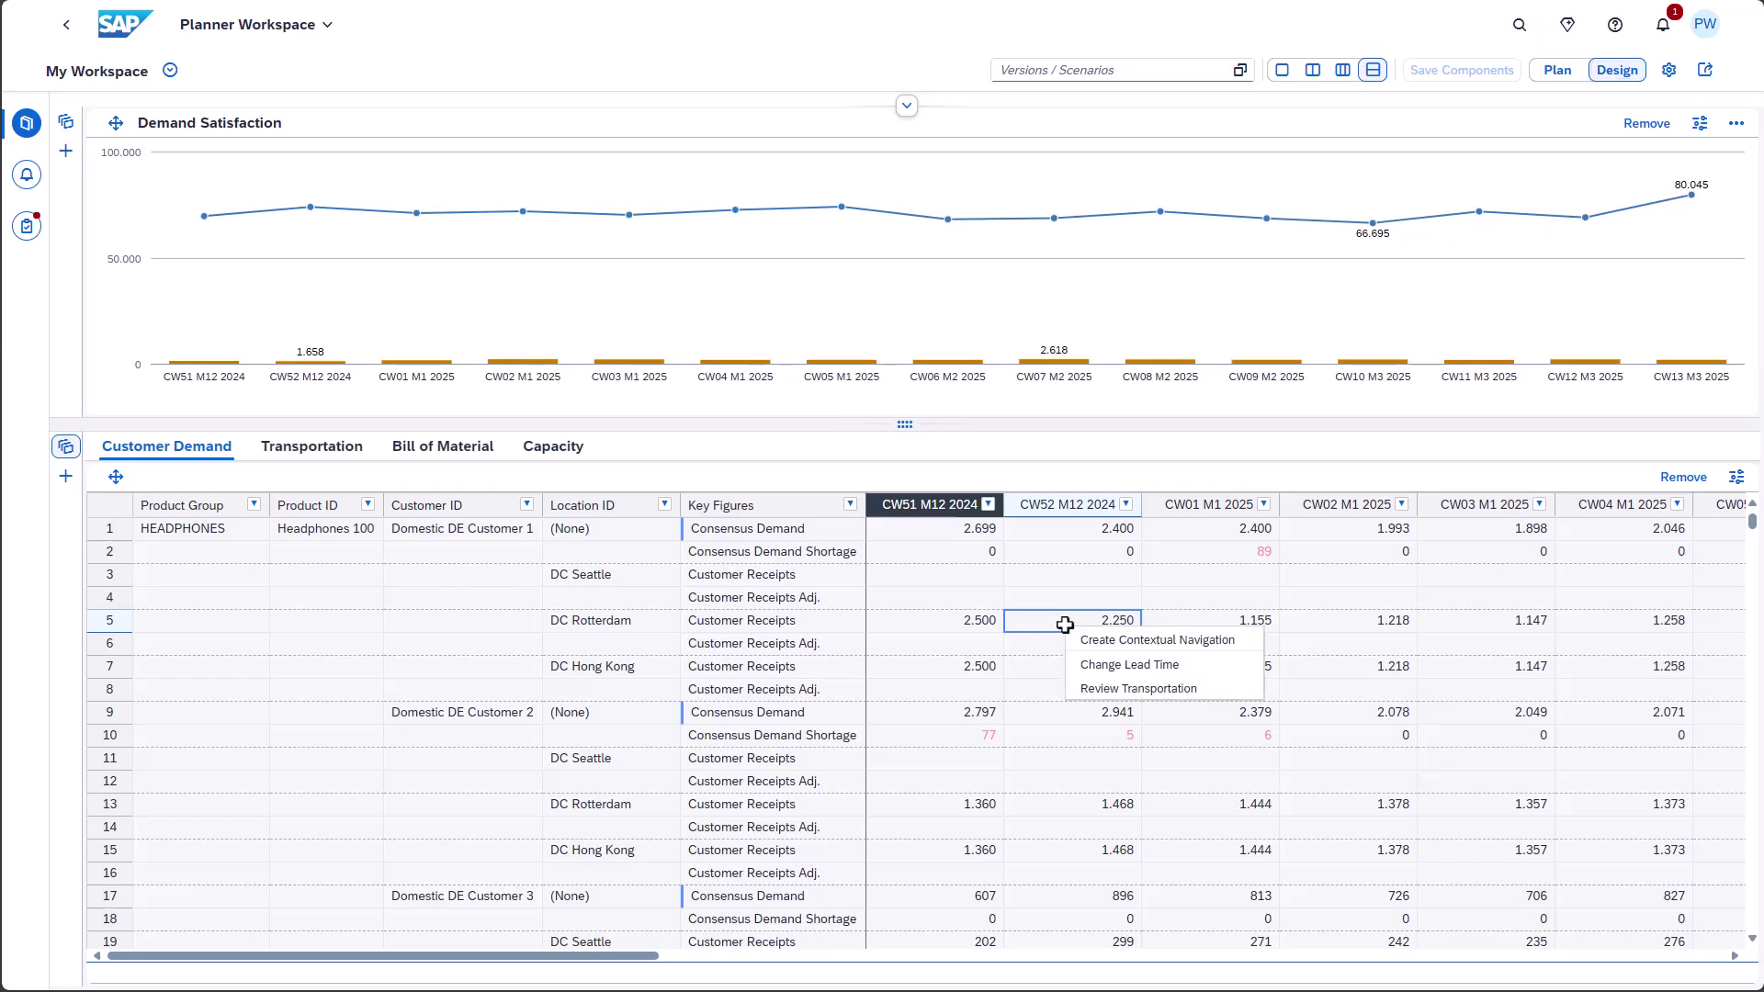
left_click(1105, 691)
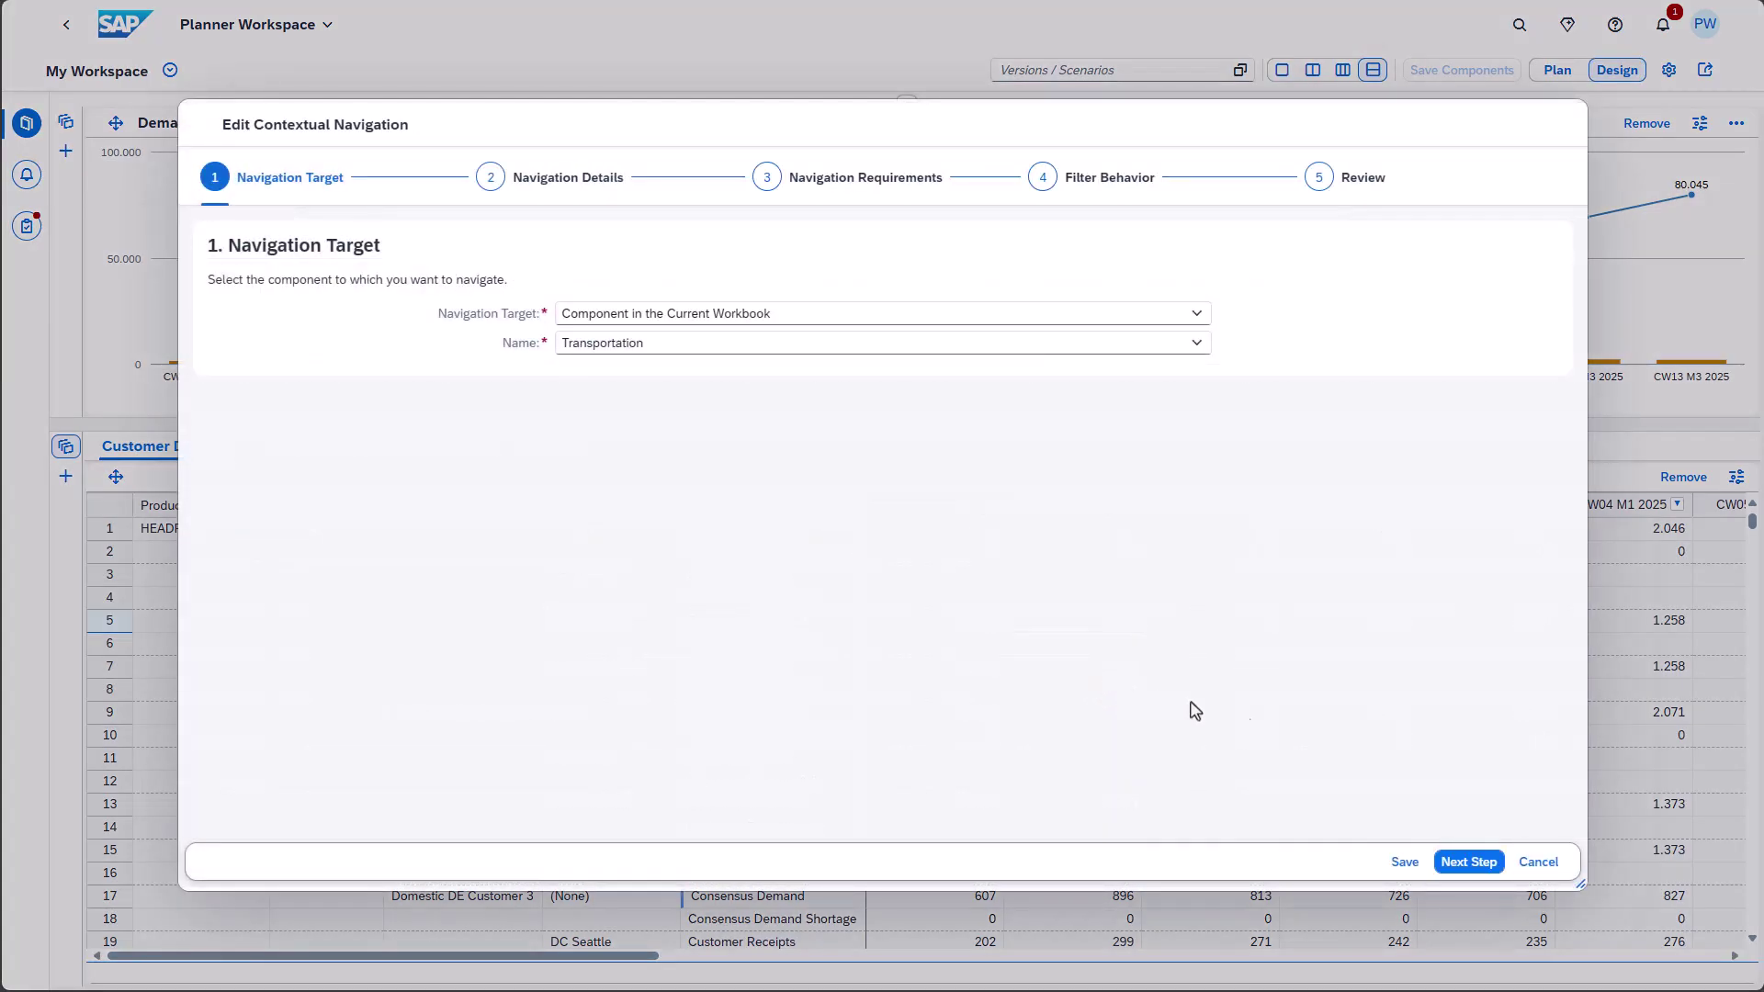
left_click(1470, 864)
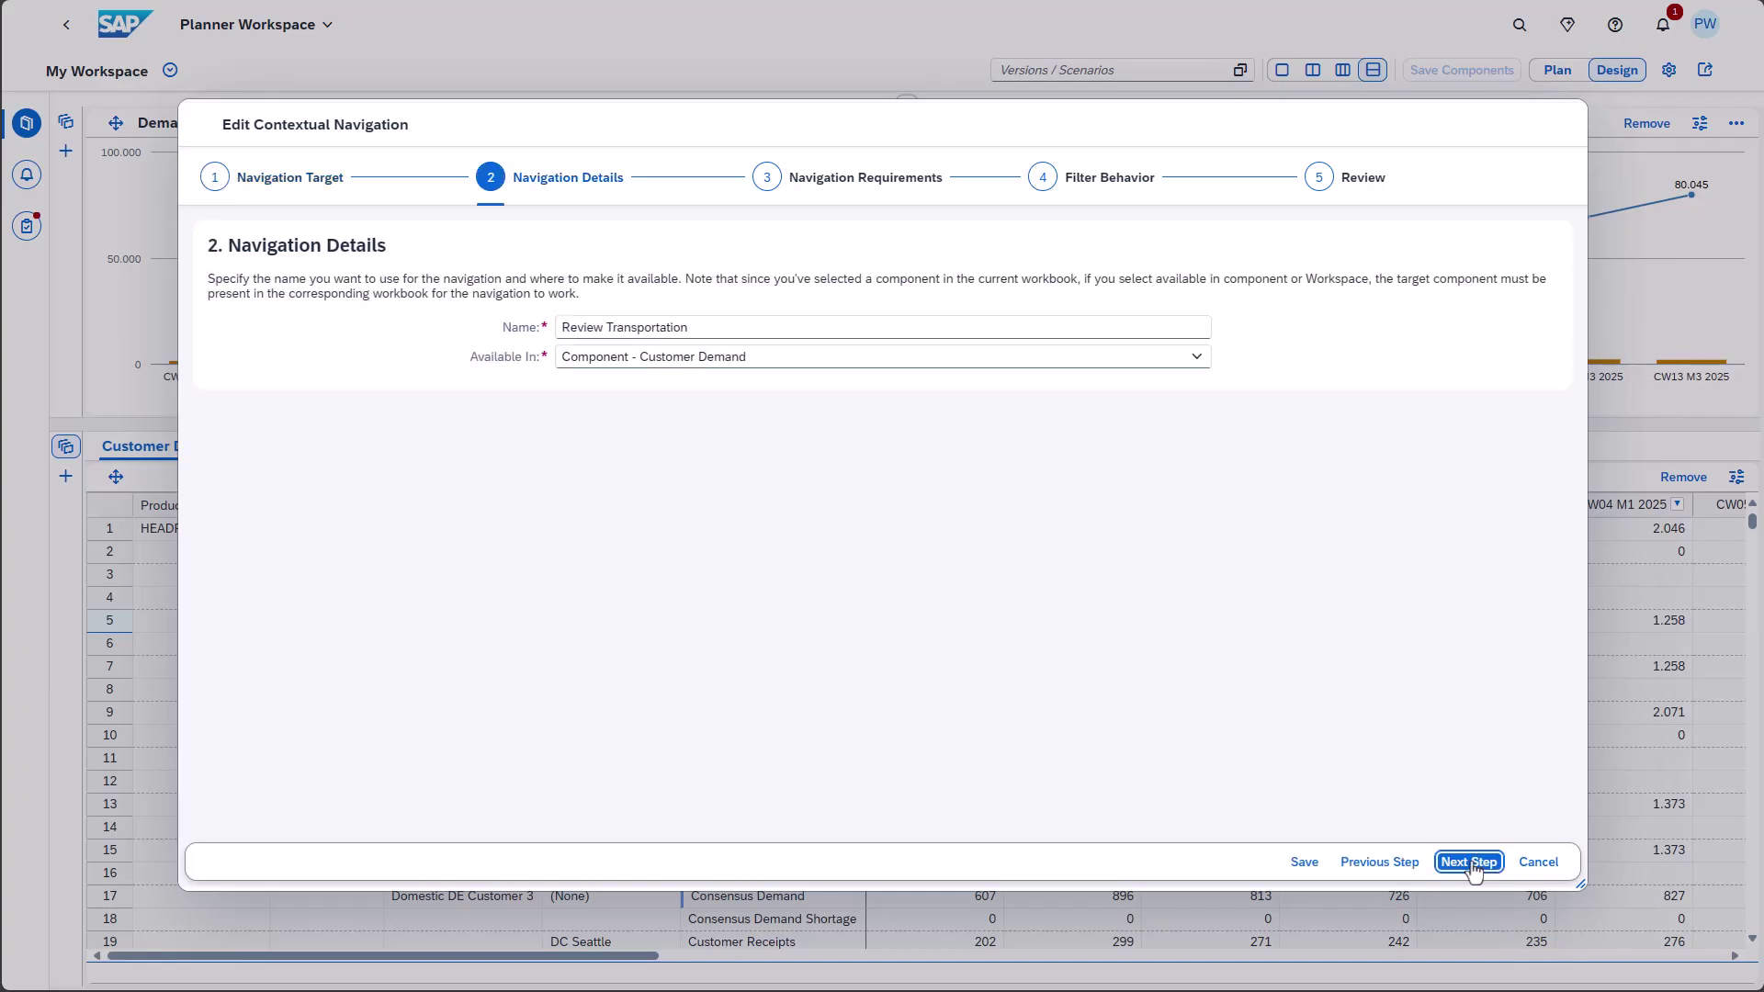
left_click(1469, 863)
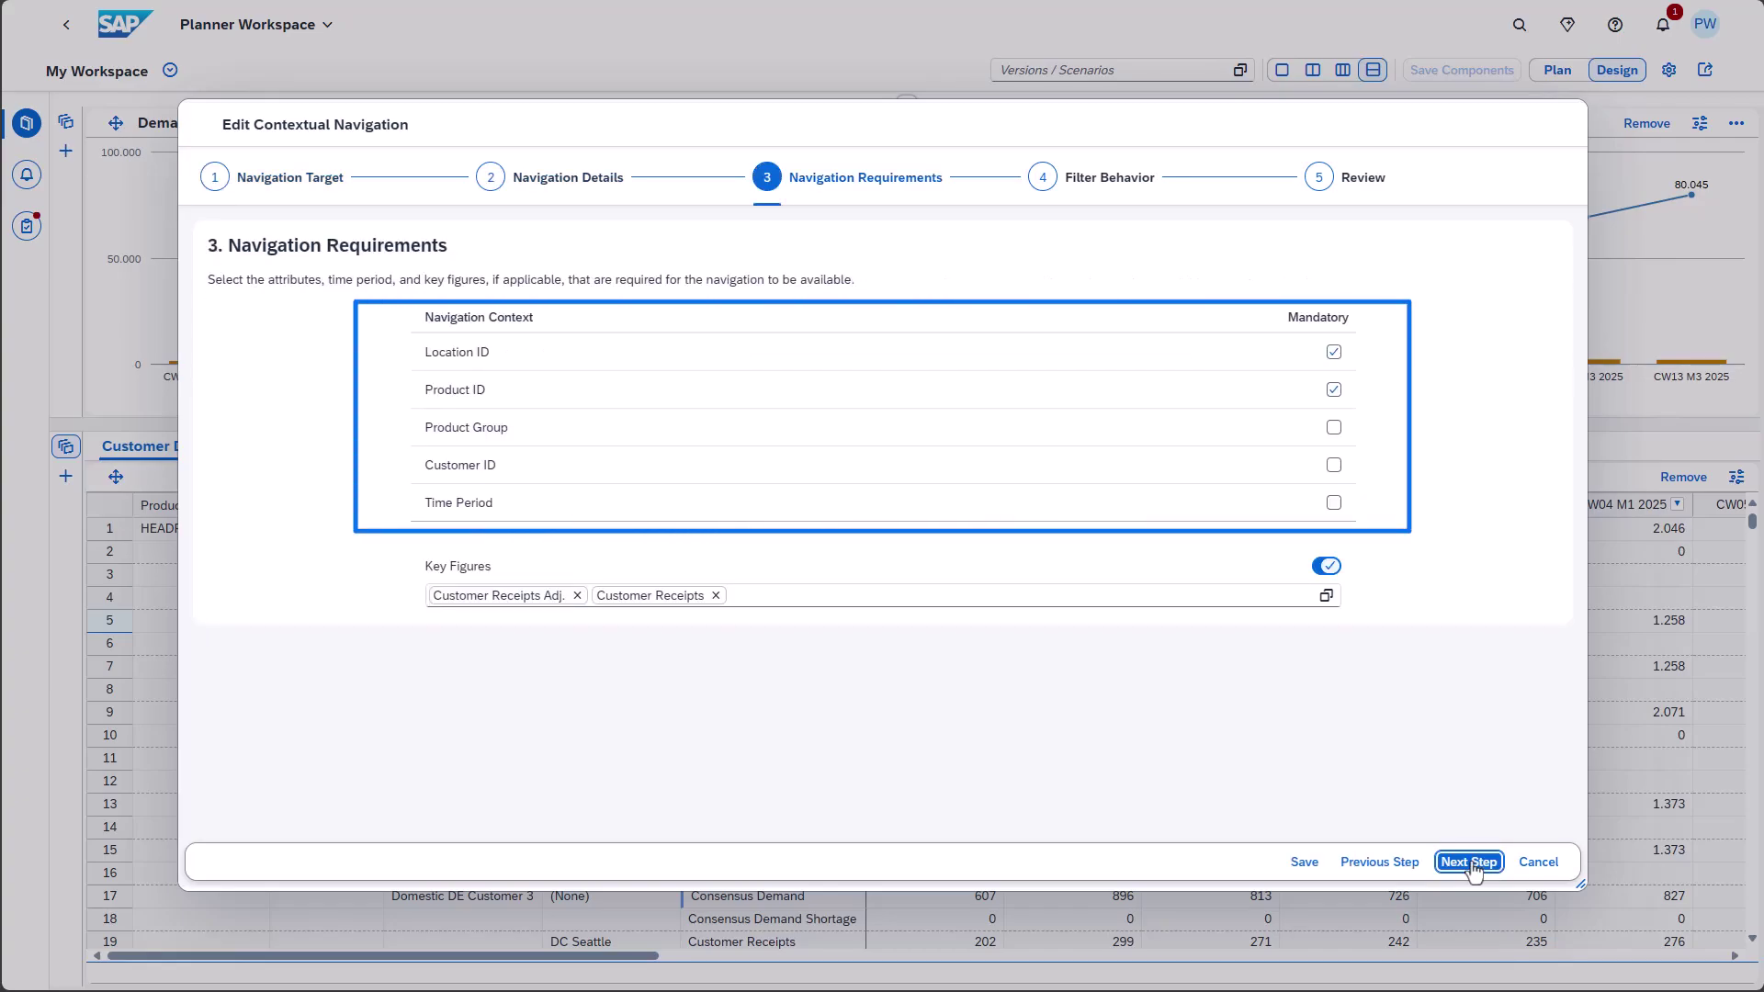
left_click(1470, 863)
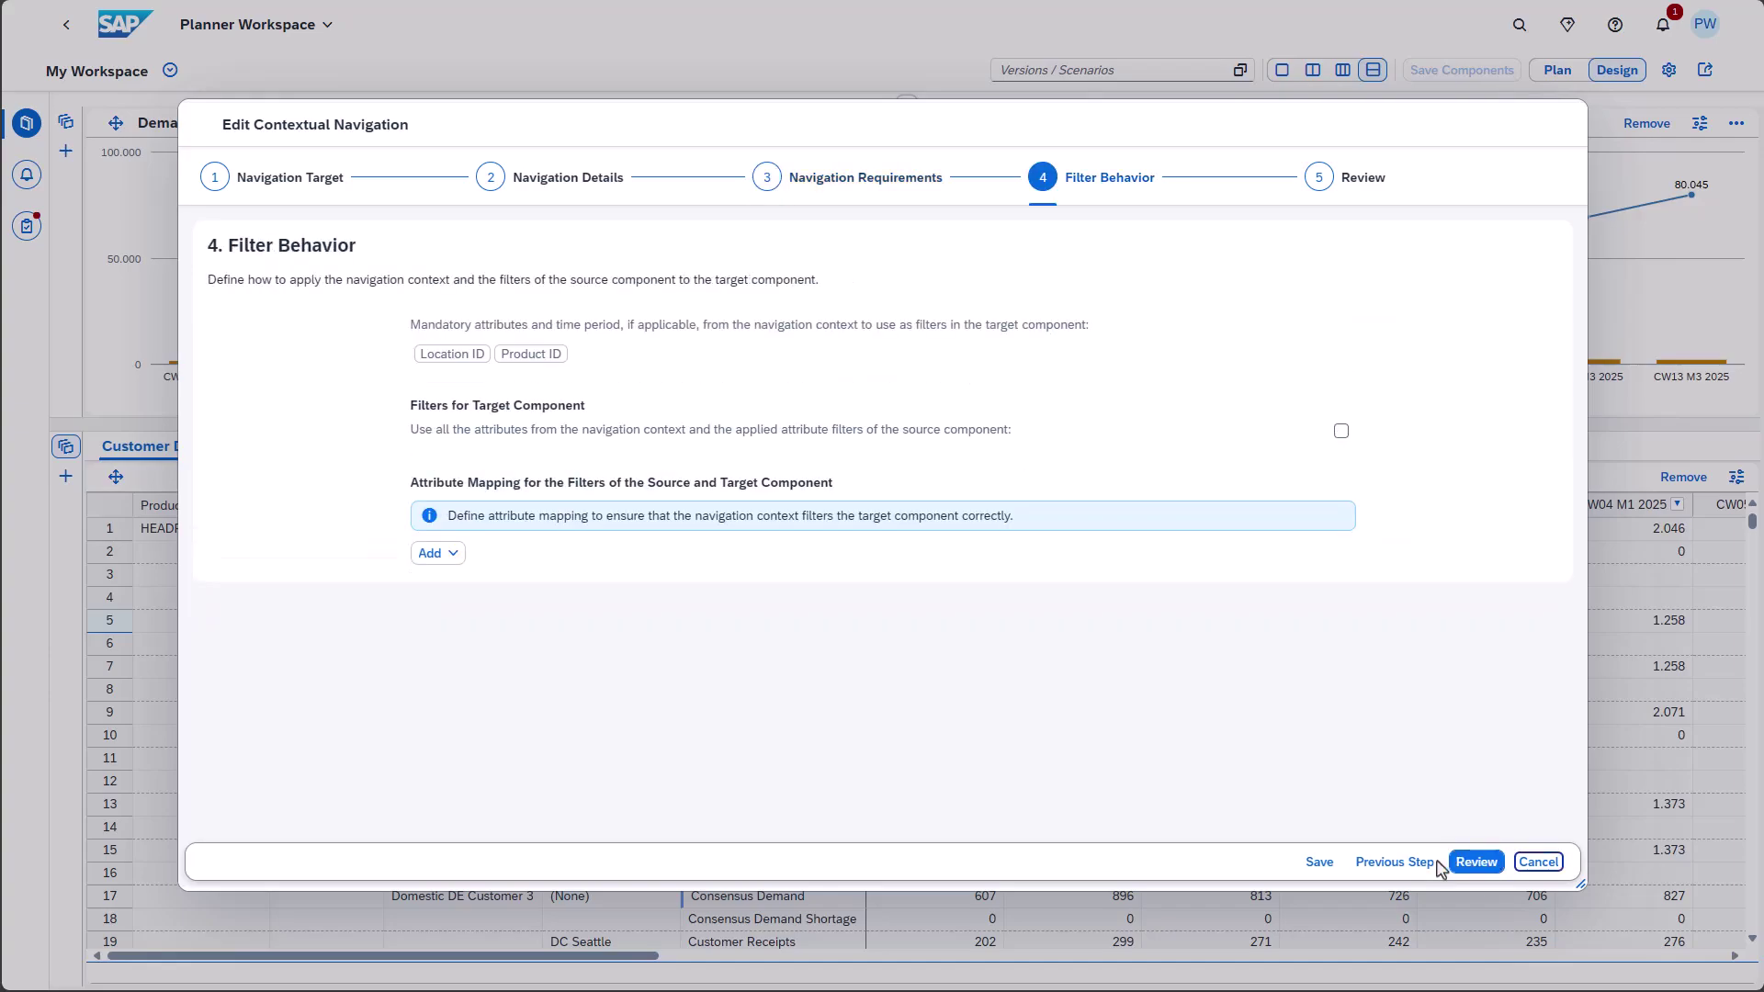
left_click(1319, 862)
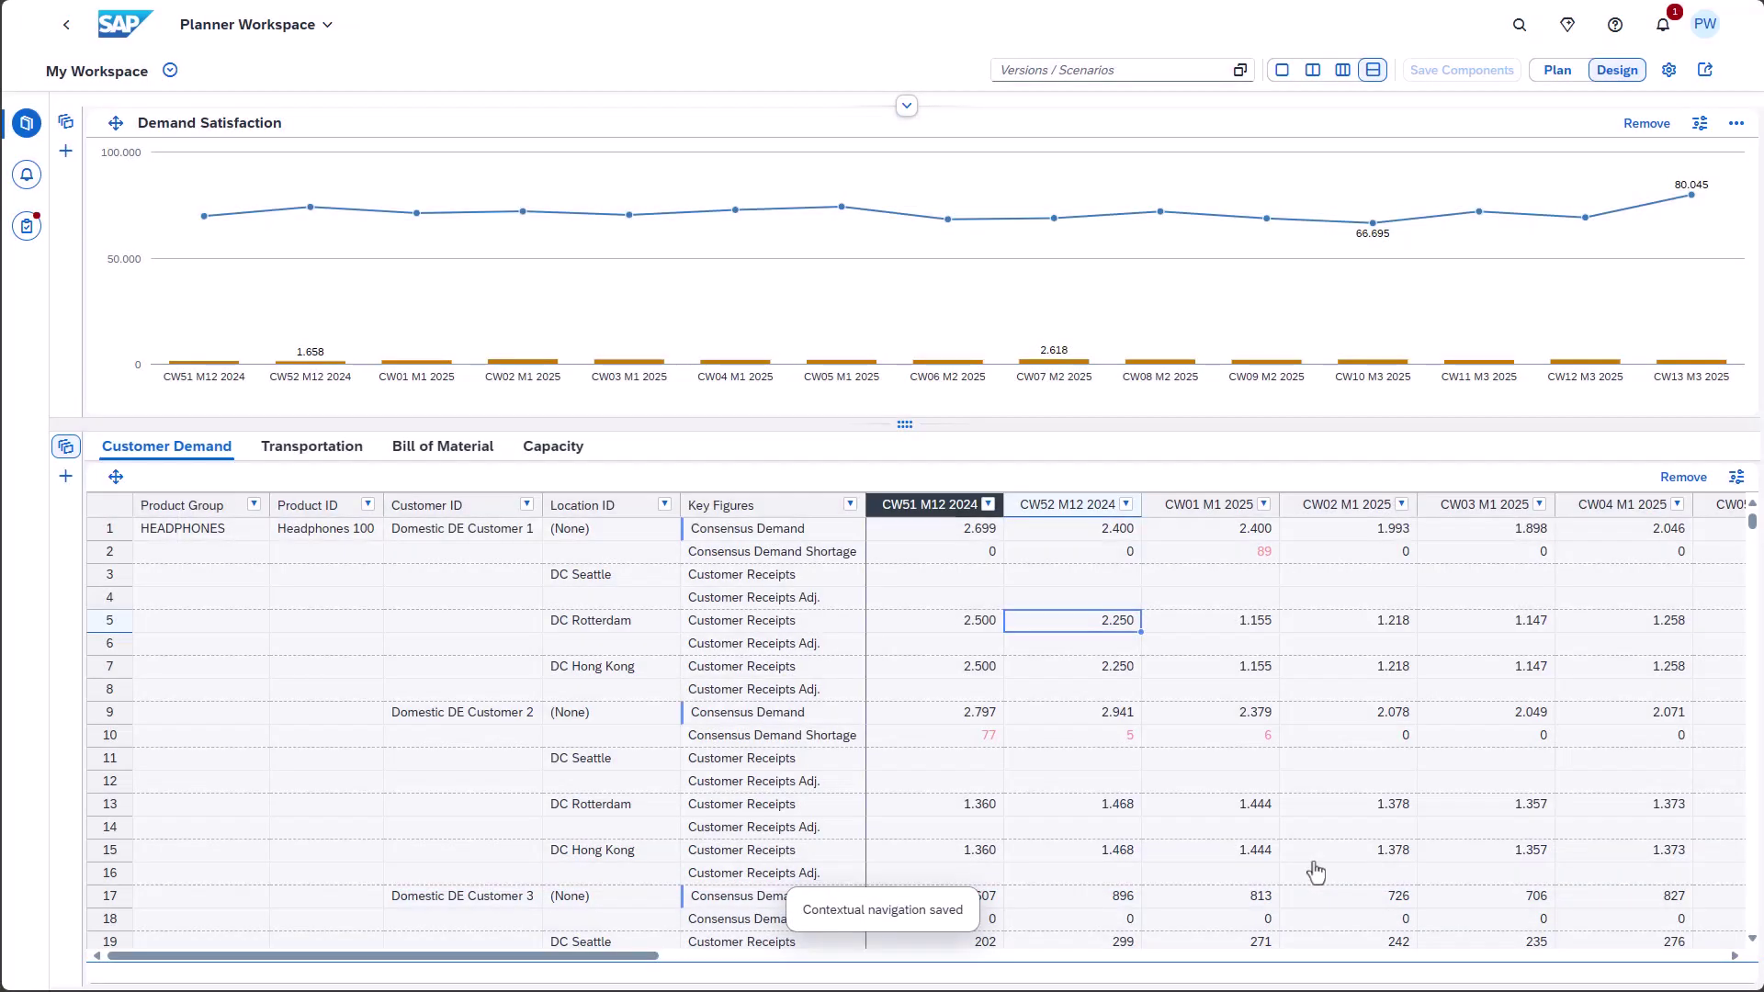
- Back in planning, follow Review Transportation from DC Rotterdam and check its Headphones 100 filters
left_click(1551, 75)
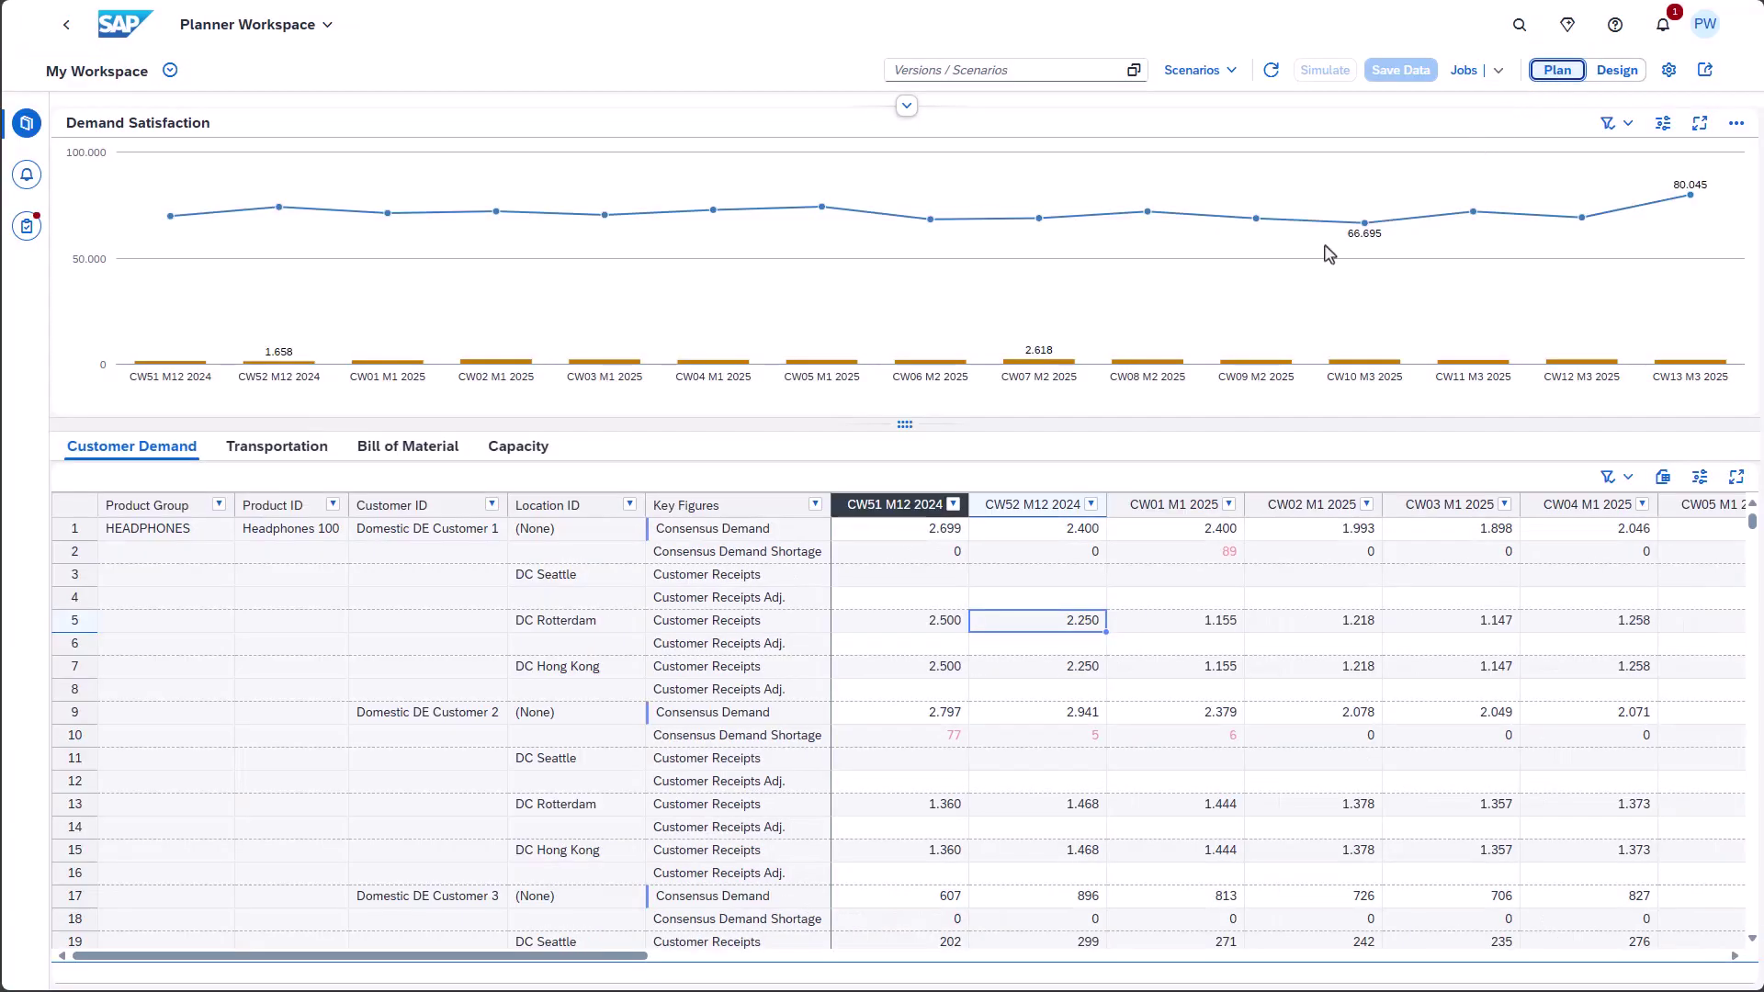
right_click(1019, 619)
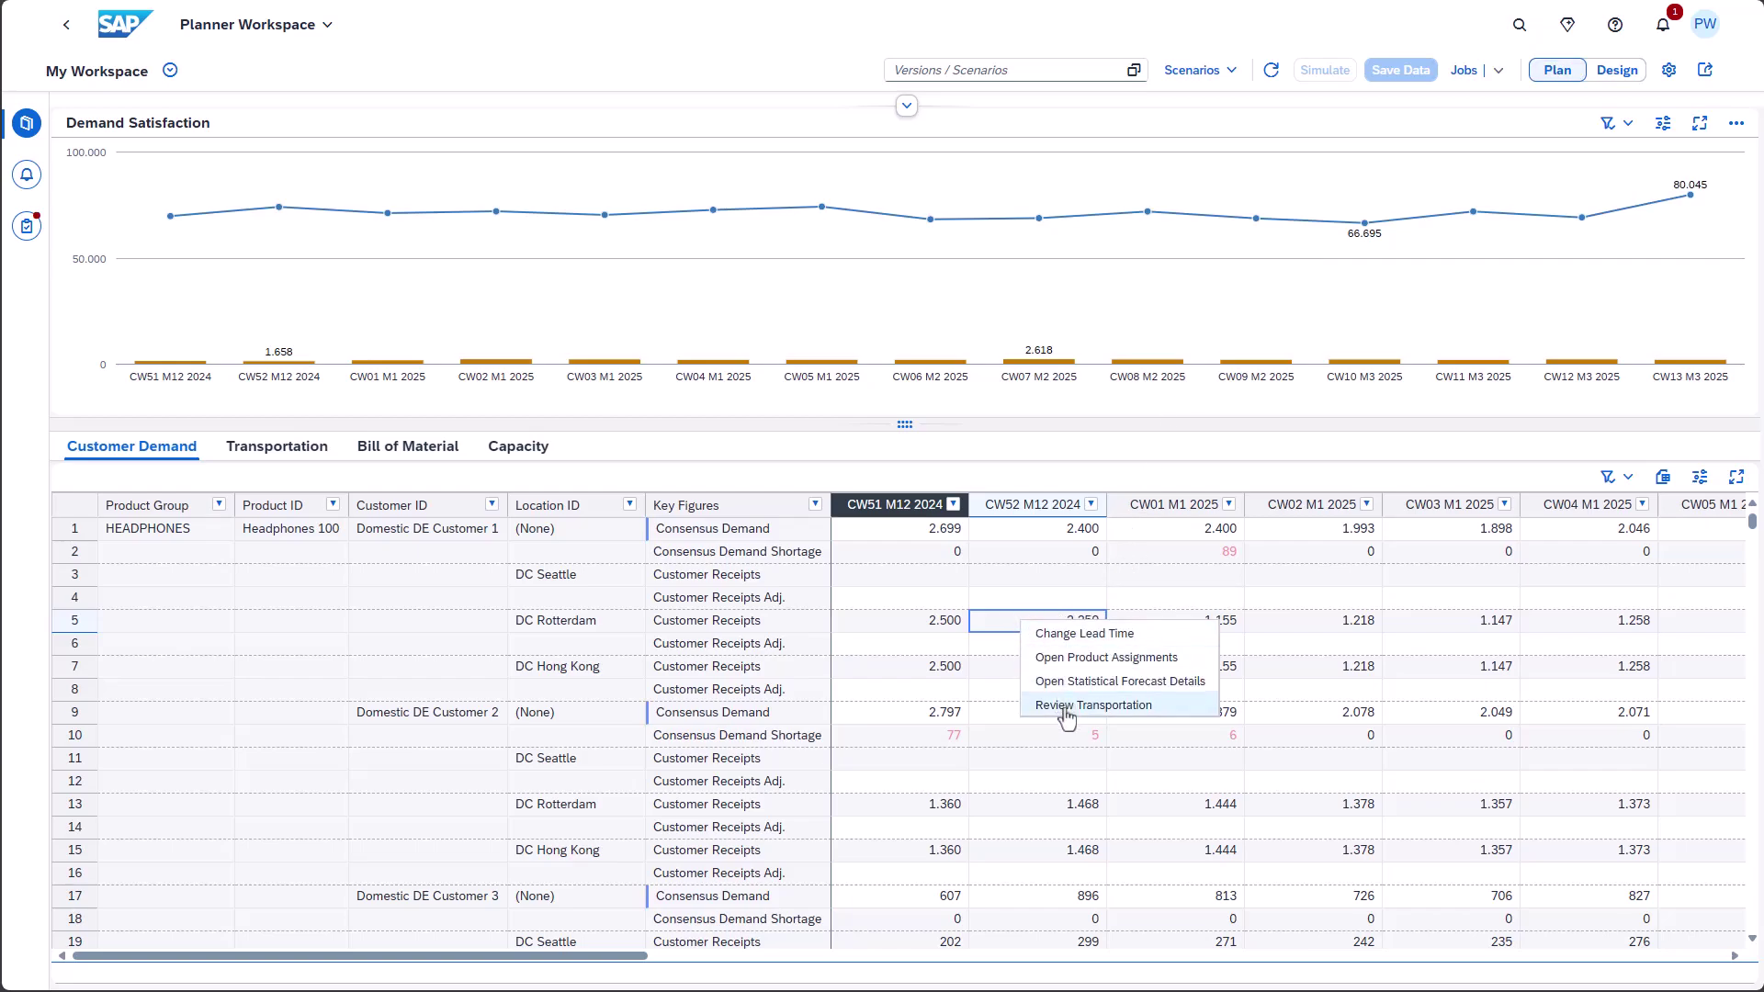
left_click(1065, 707)
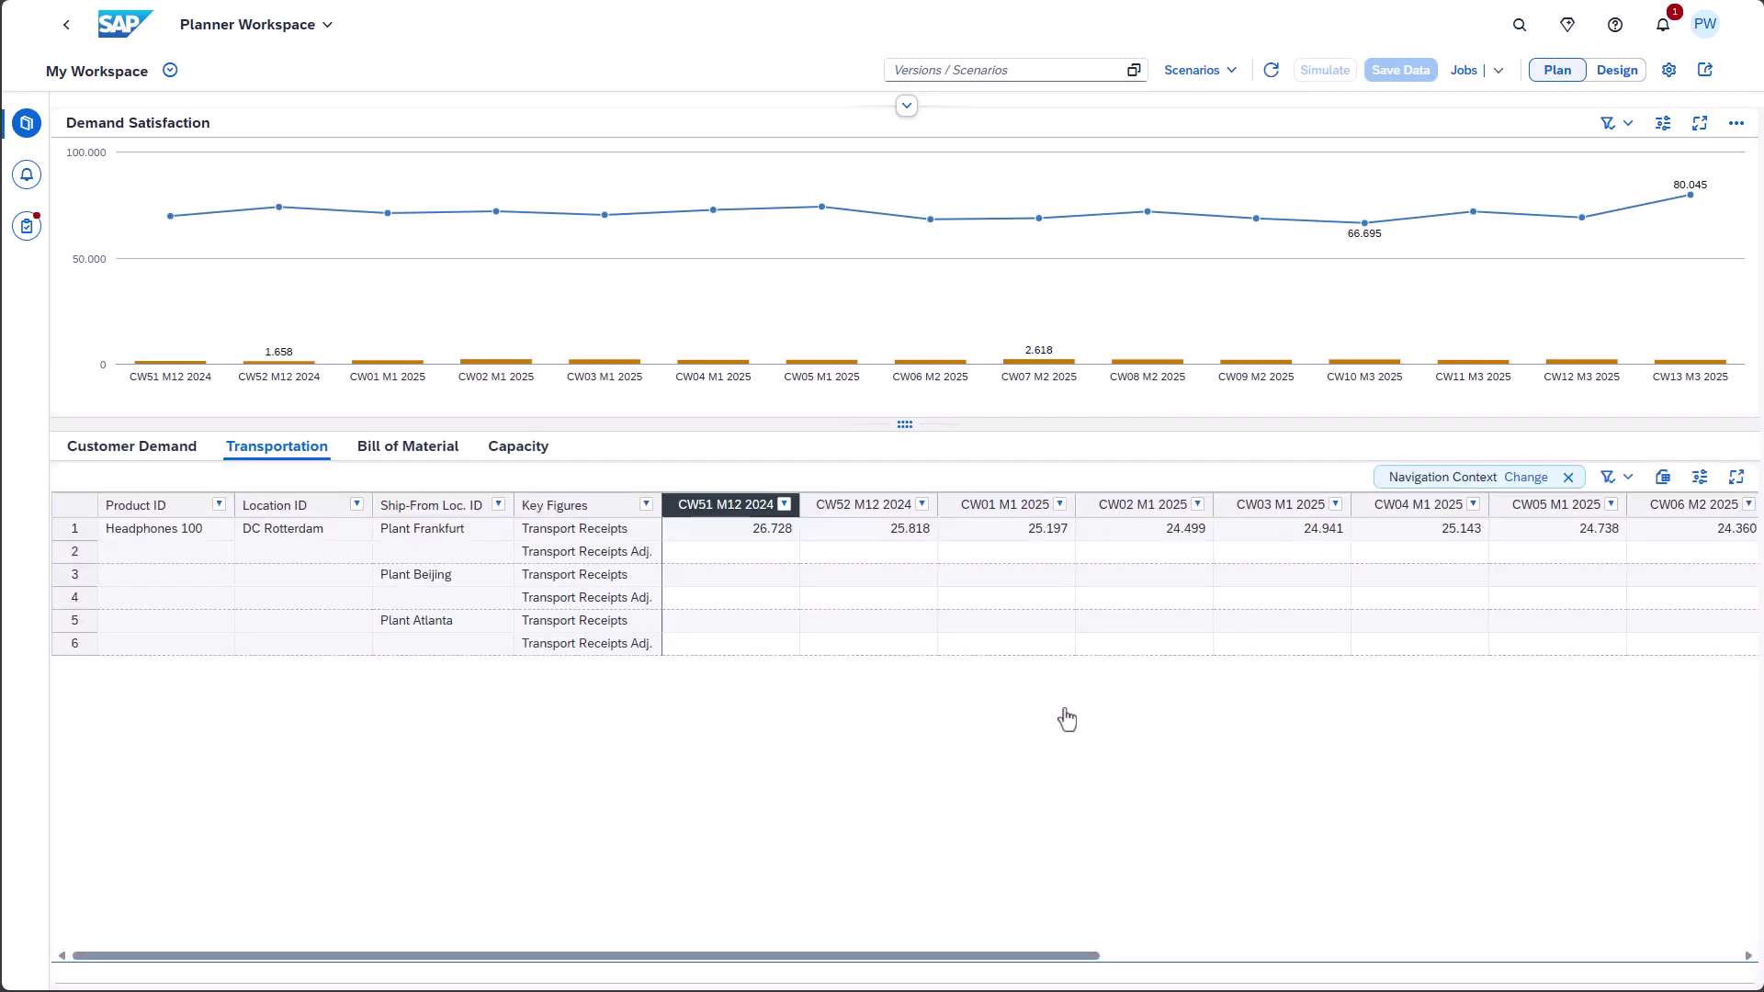
left_click(1525, 477)
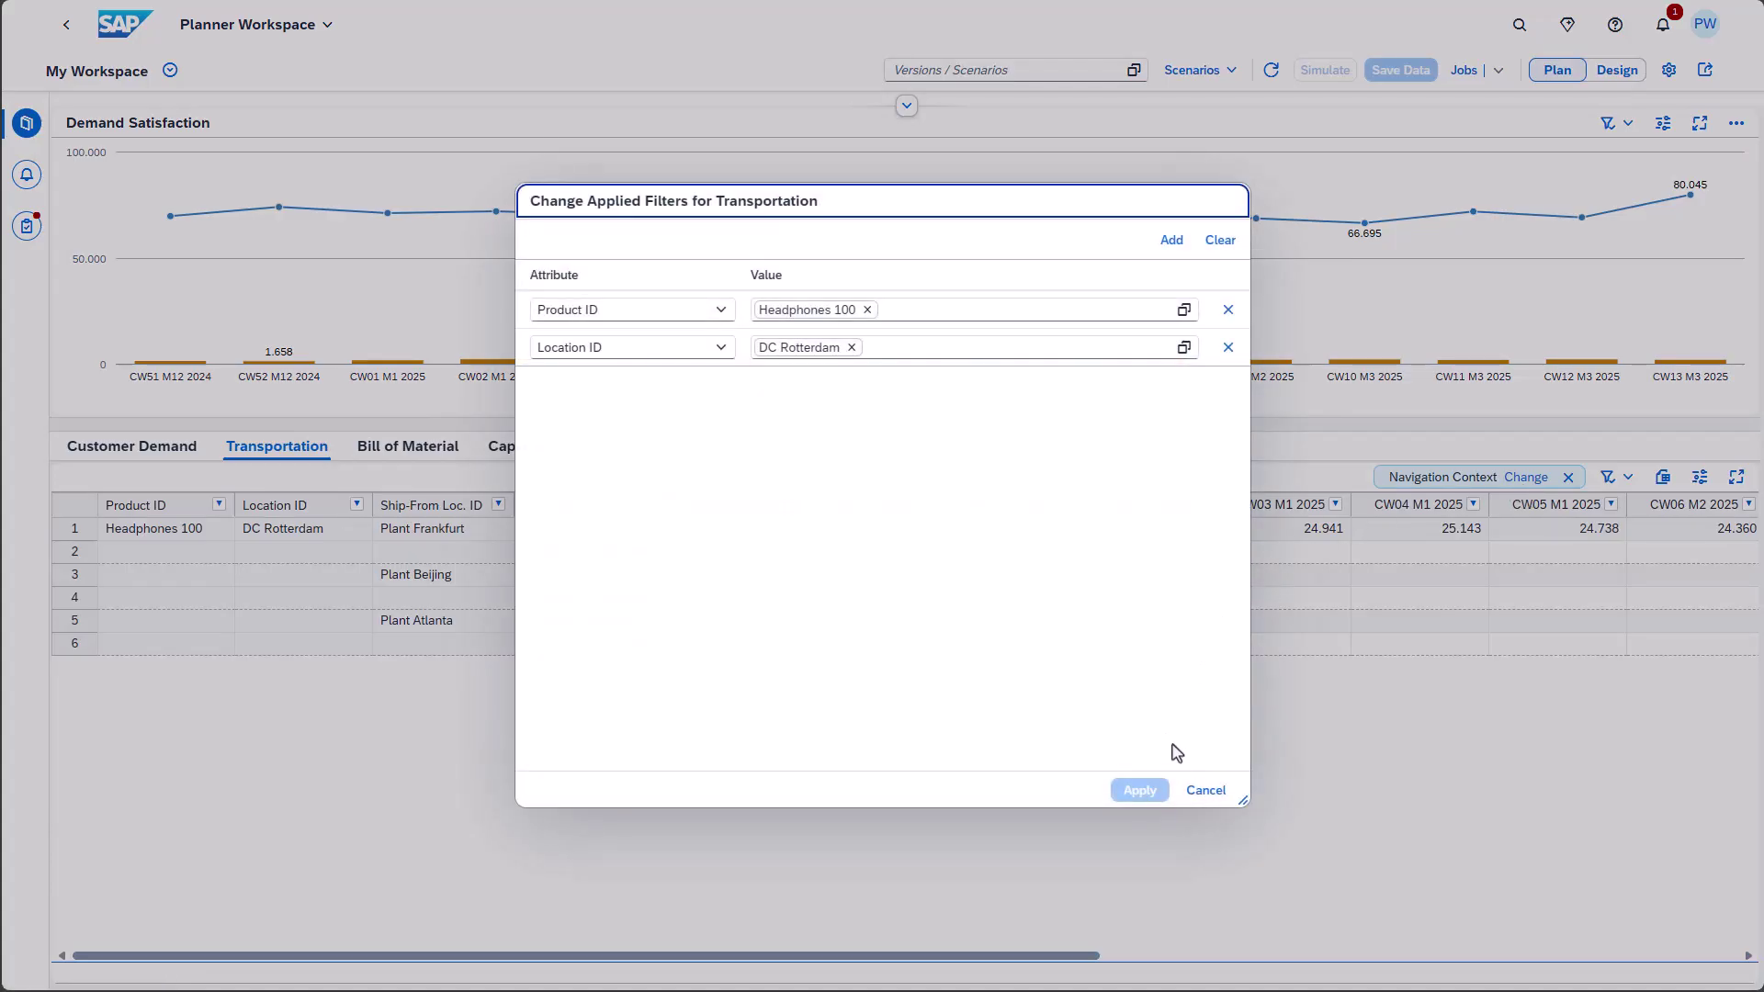
left_click(1199, 791)
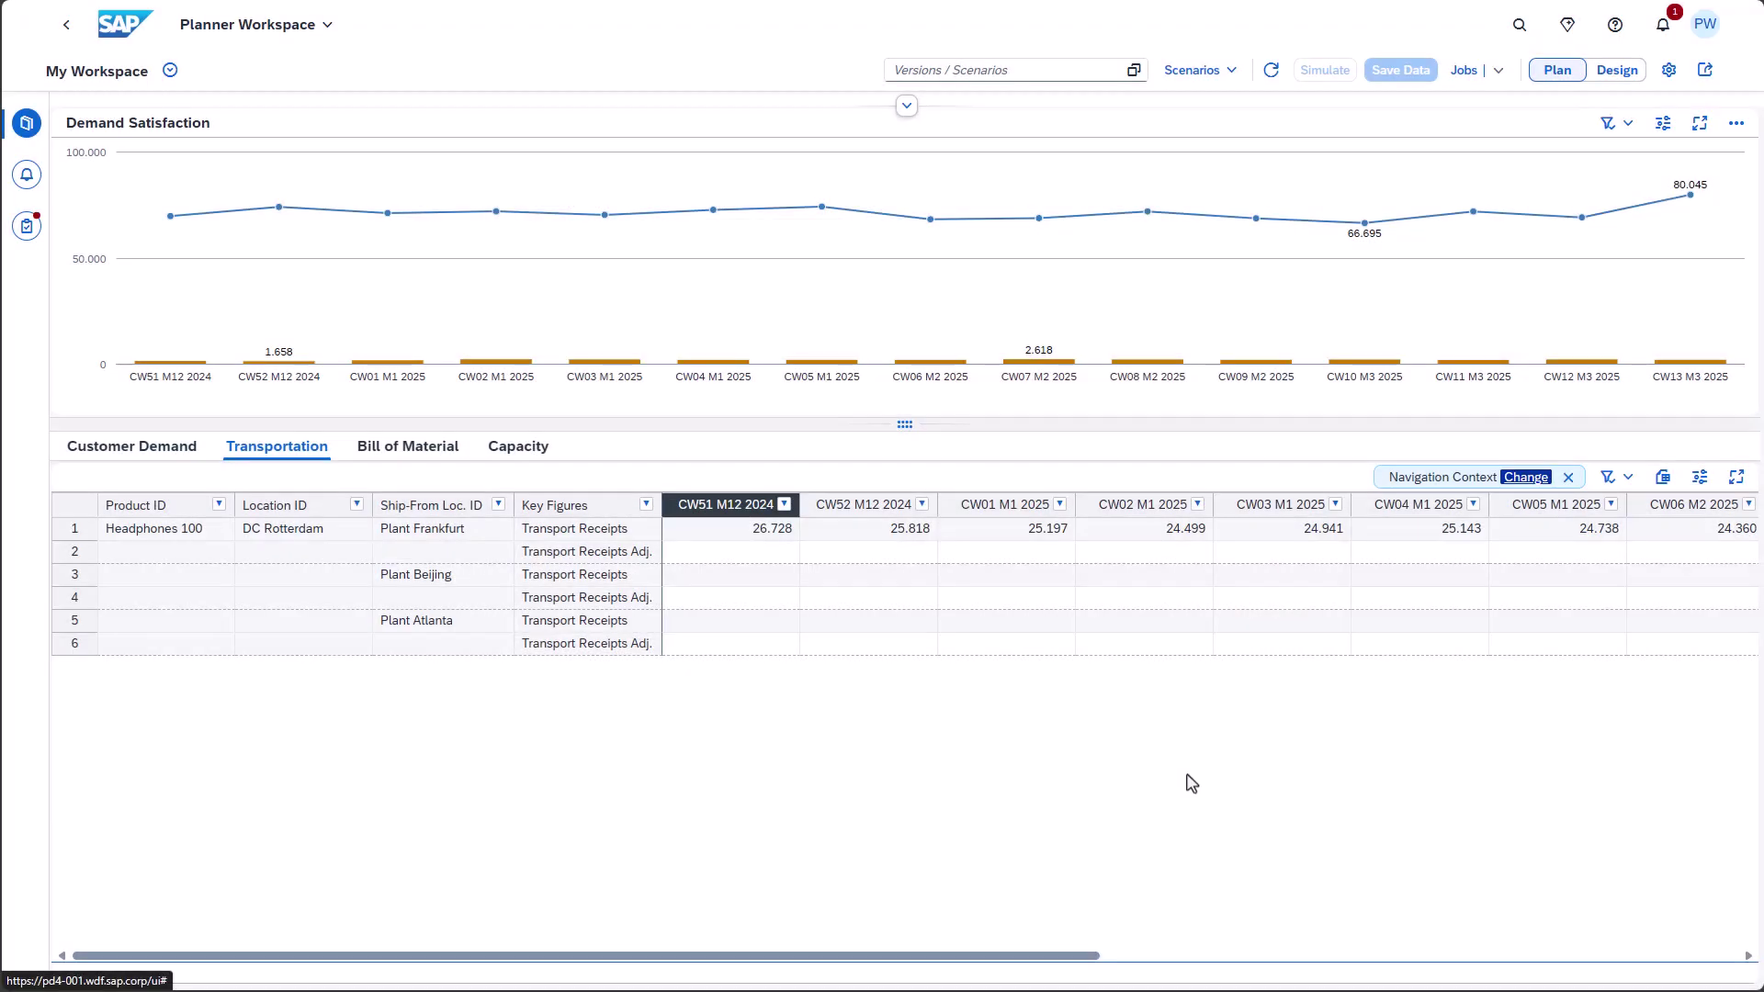
- From the Plant Frankfurt row, re-save Show Capacity with Ship-From Loc. ID mapped to Location ID
left_click(1617, 70)
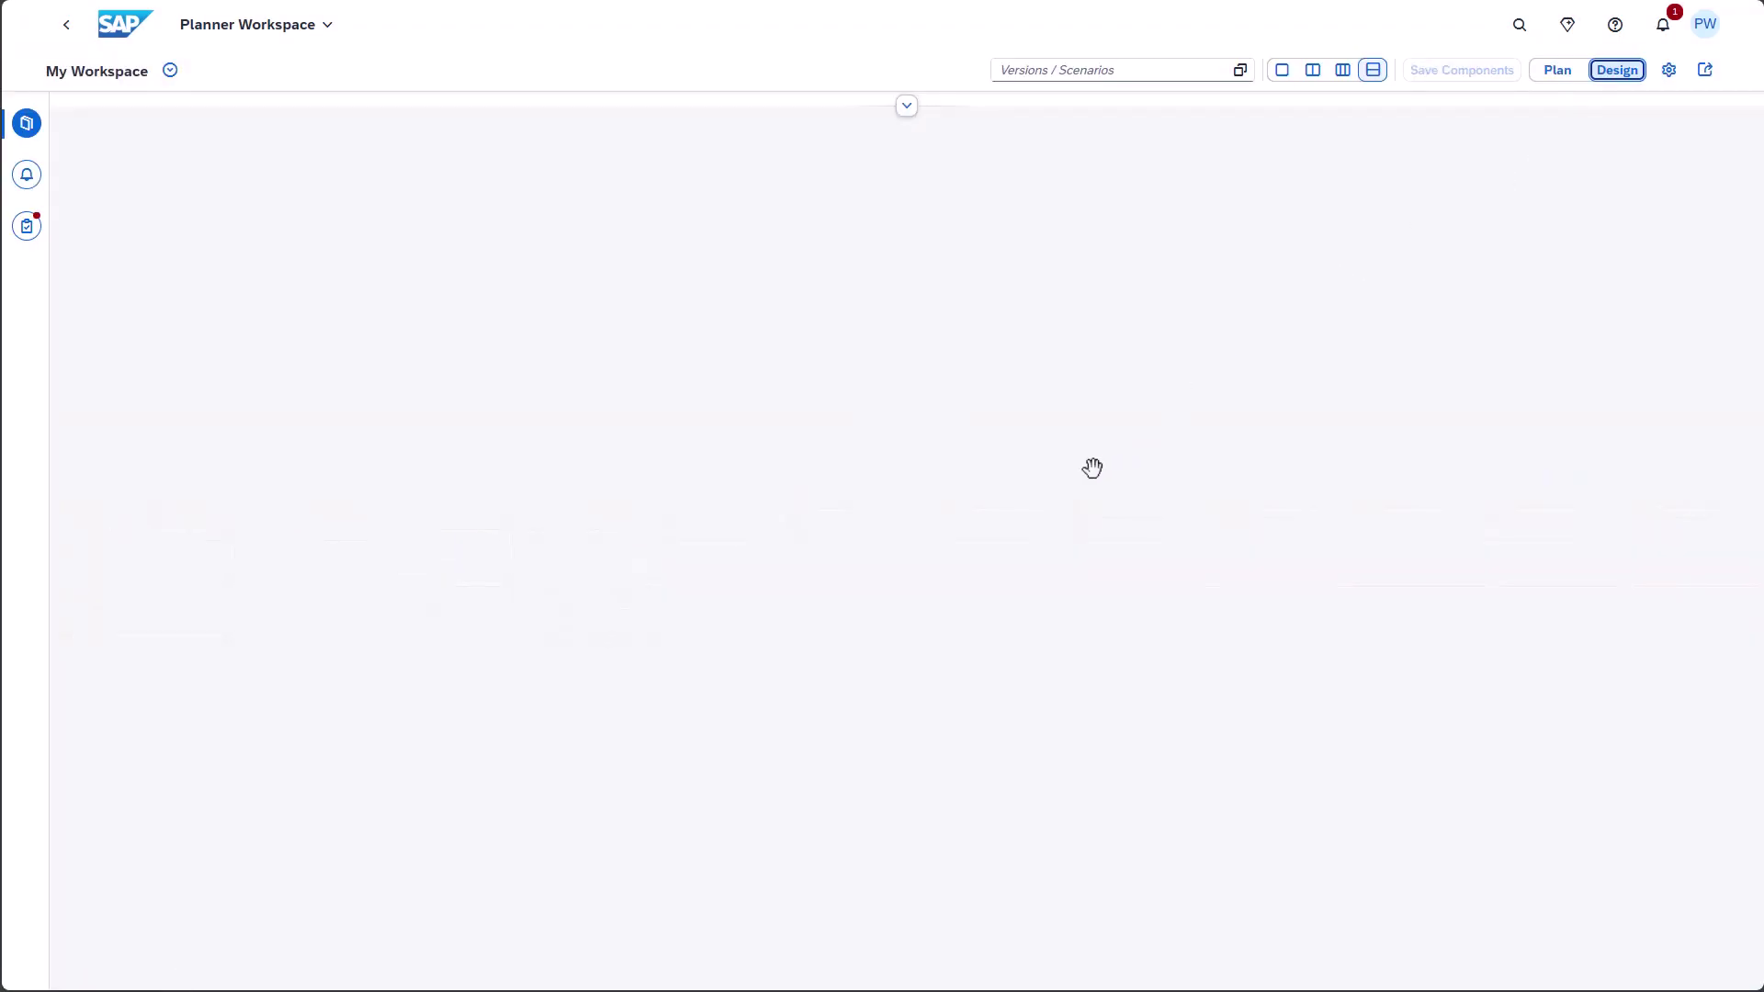
right_click(1025, 529)
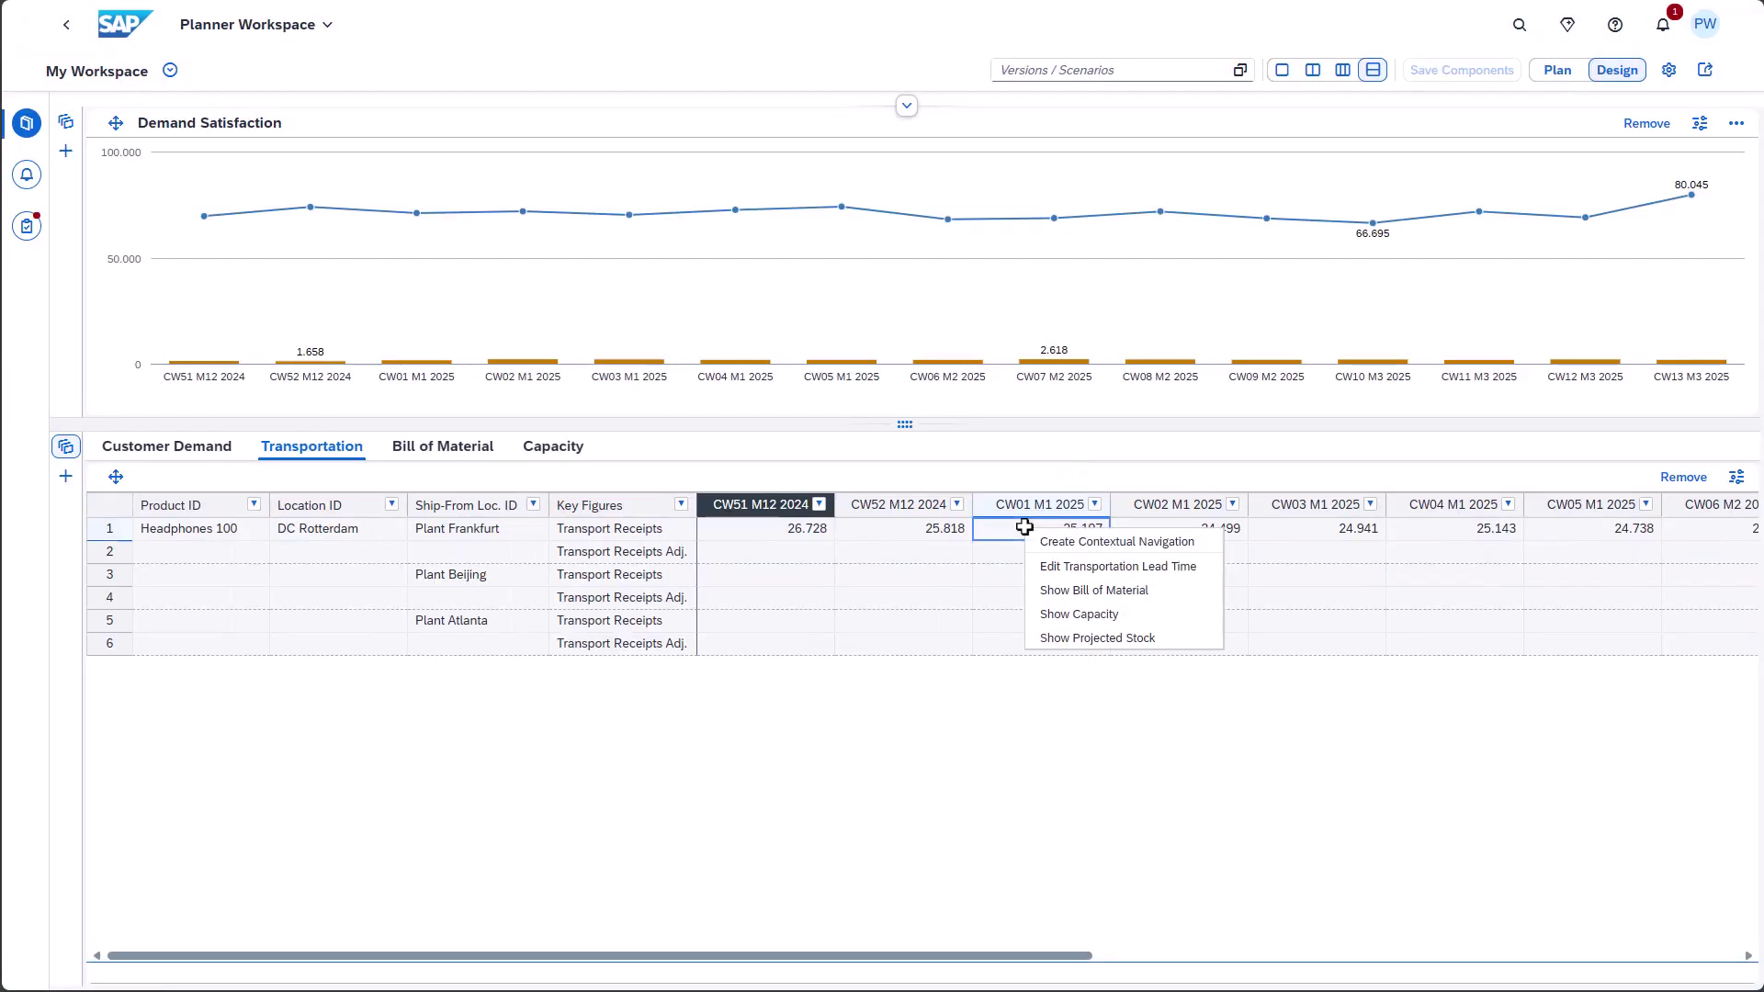
left_click(1083, 616)
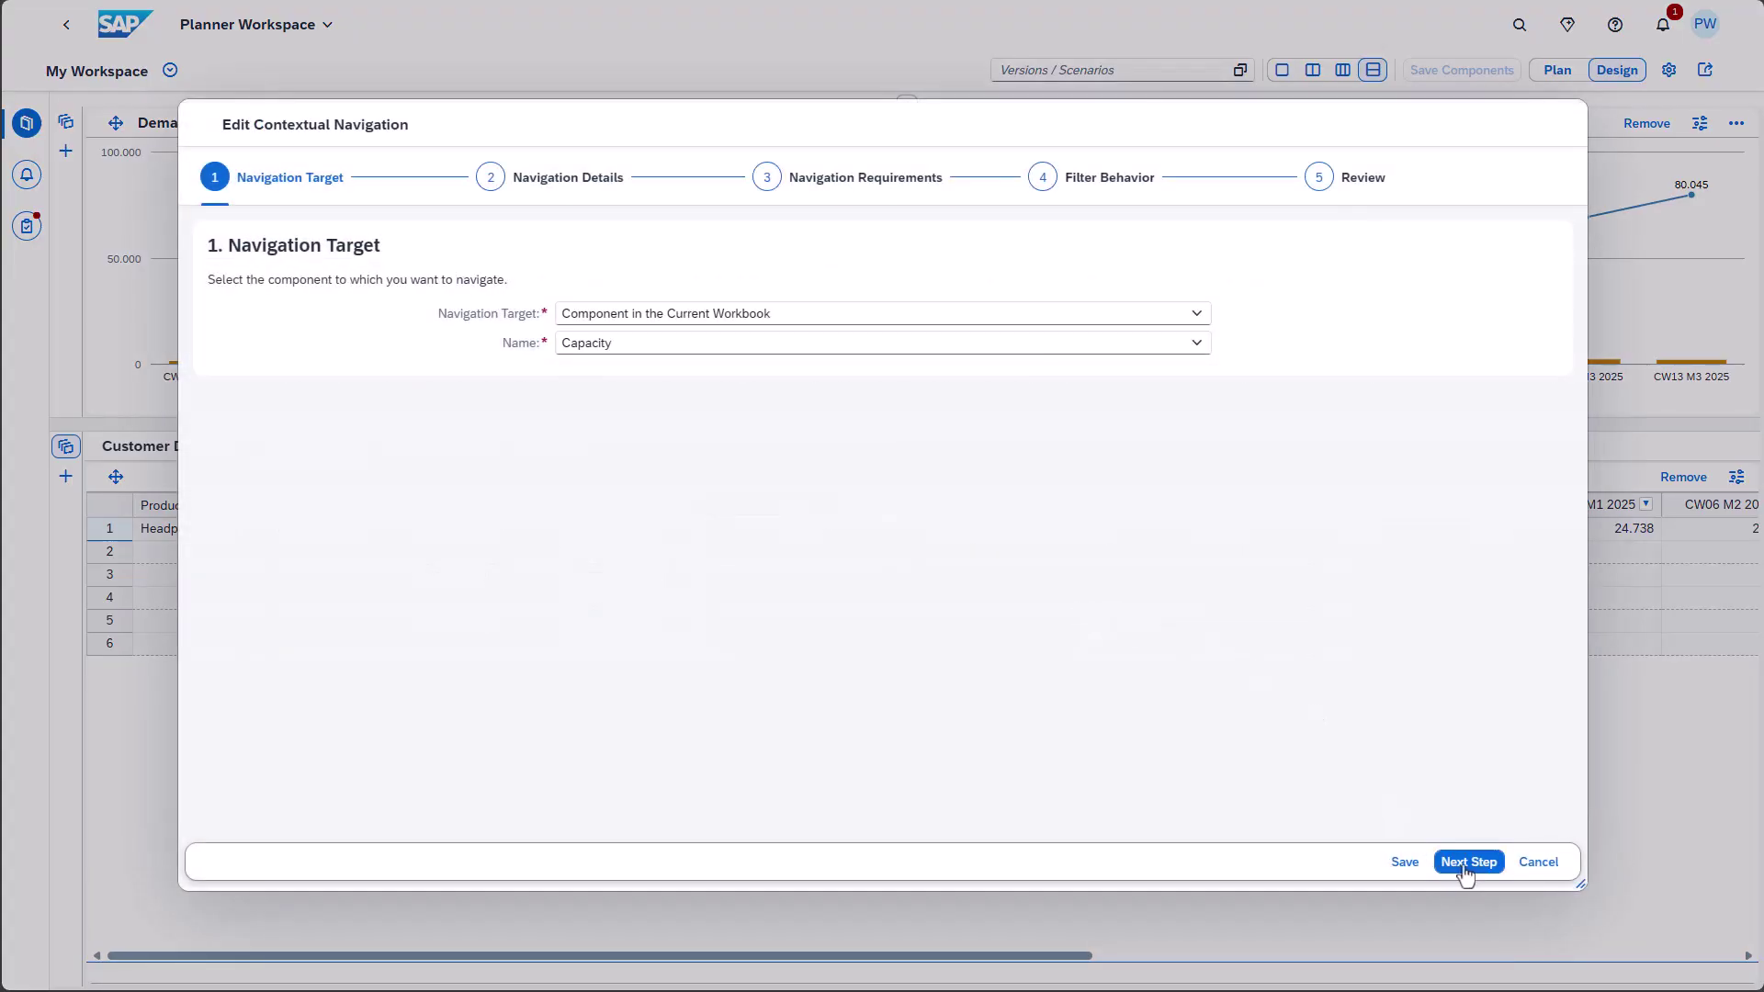
left_click(1467, 864)
left_click(1467, 863)
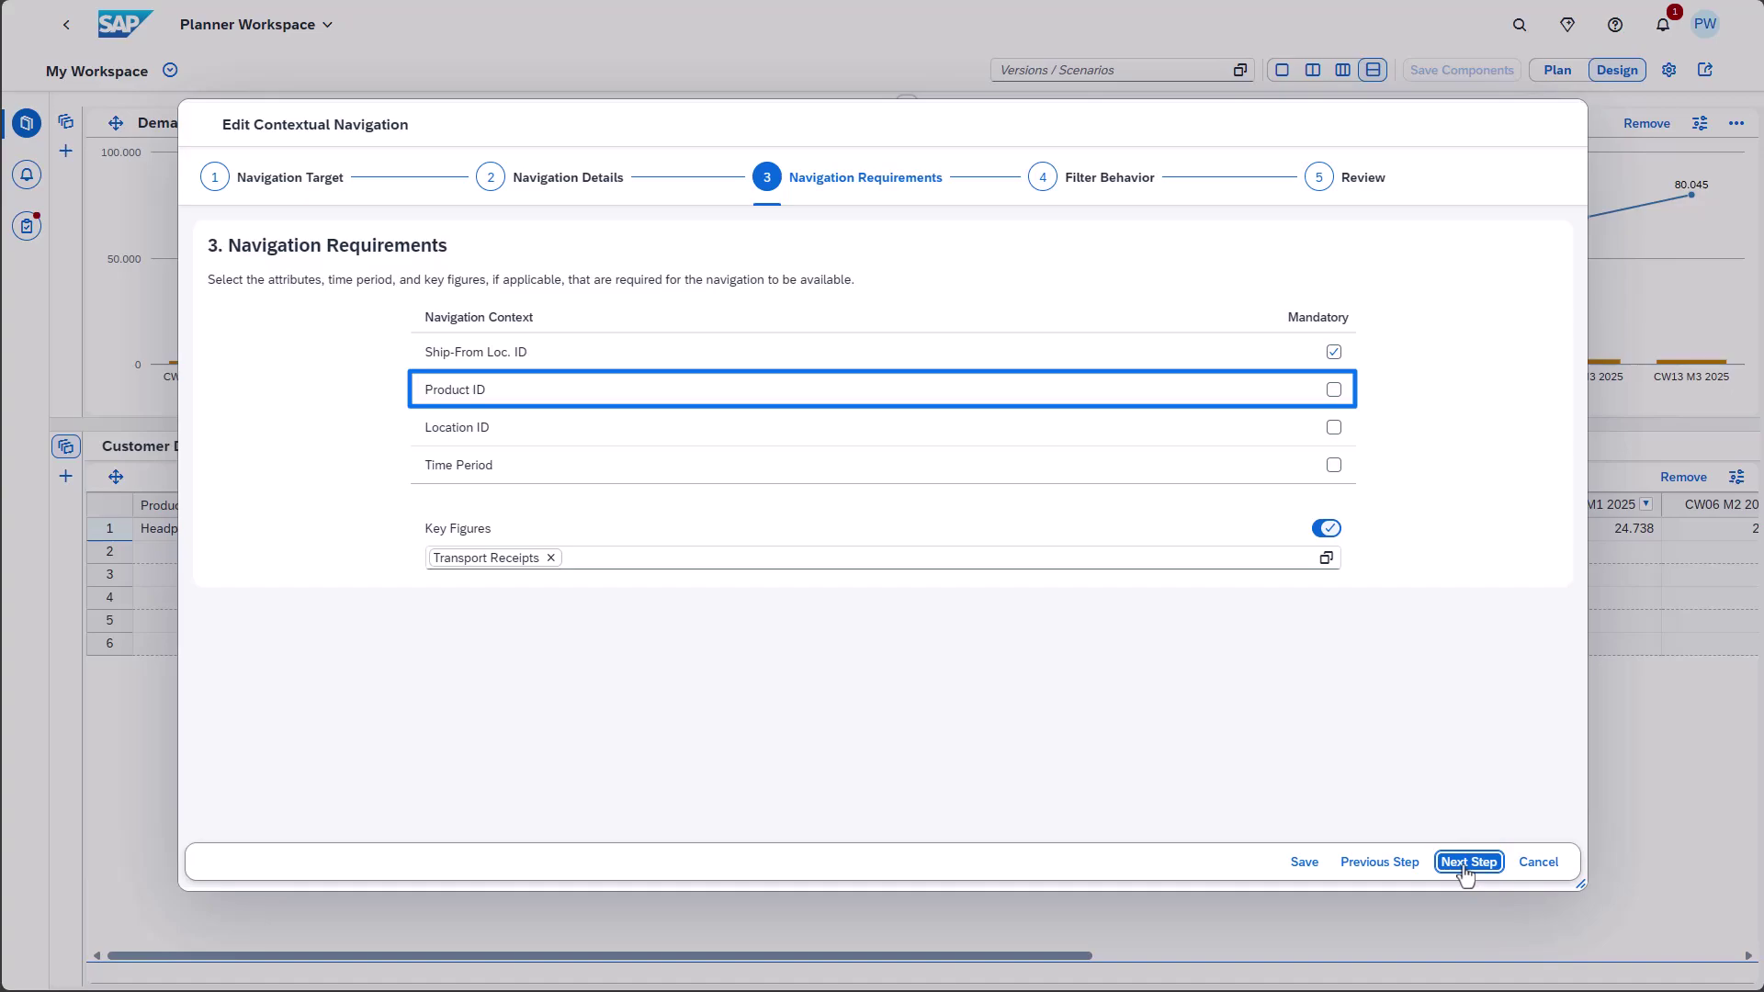
left_click(1466, 864)
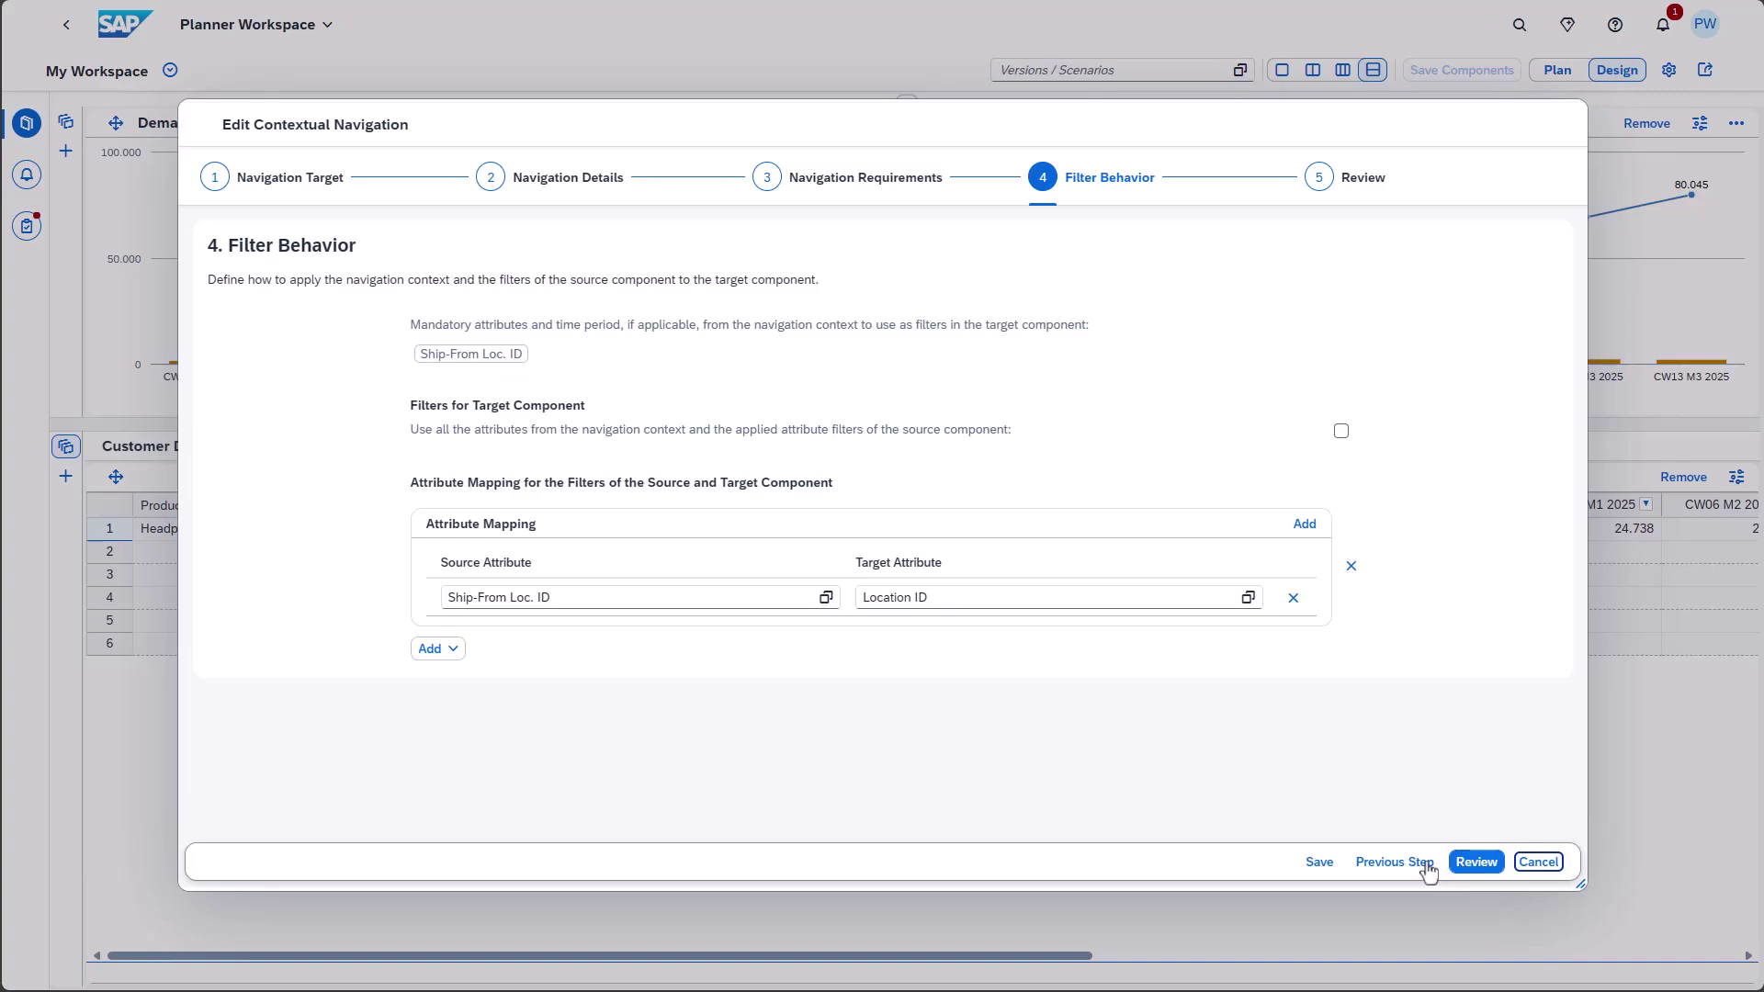
left_click(1319, 863)
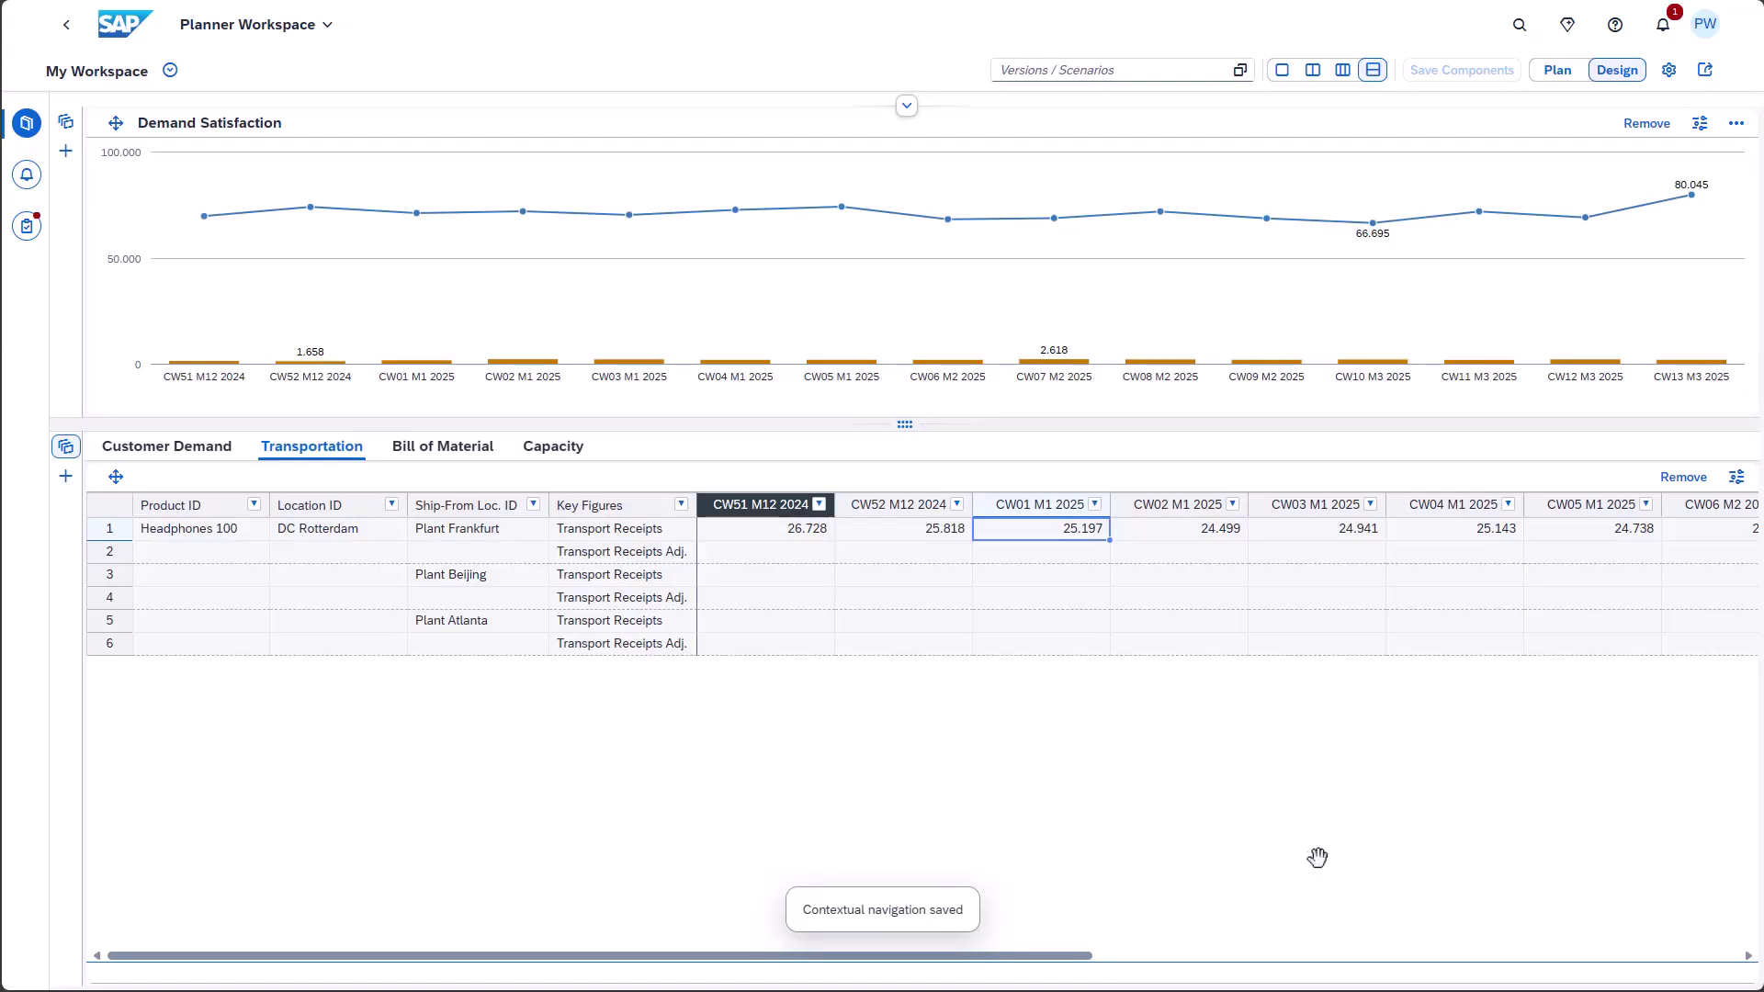
left_click(1552, 73)
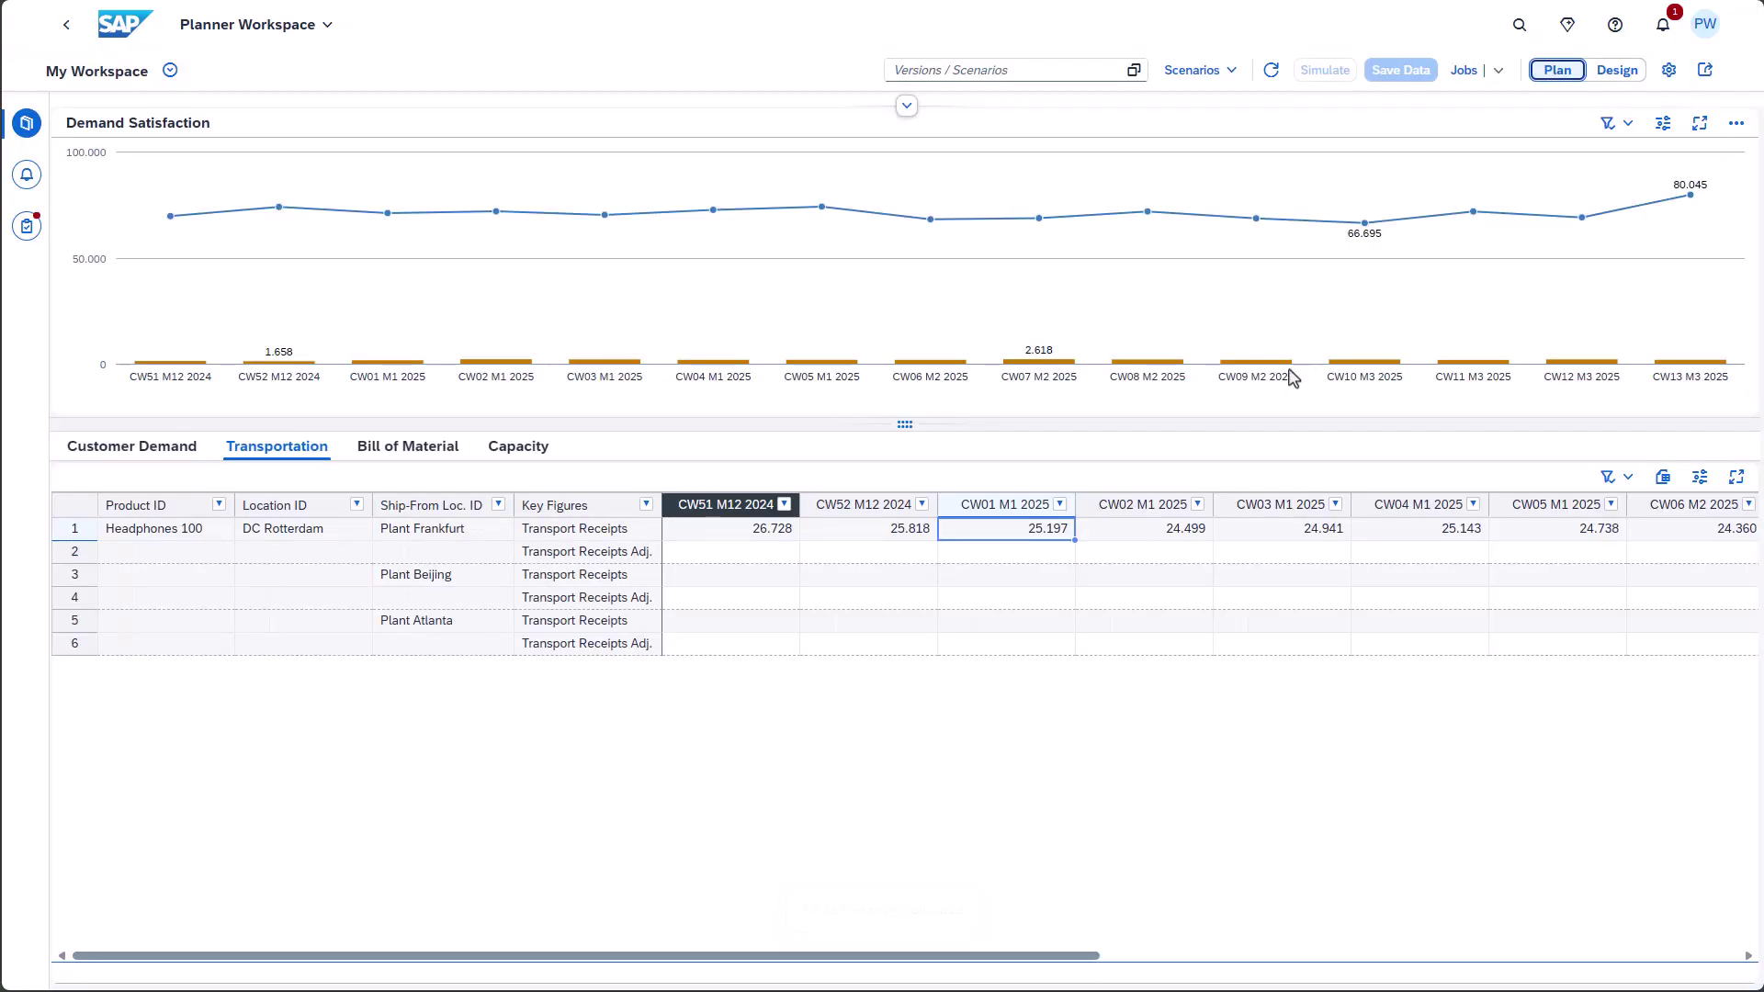
right_click(1008, 533)
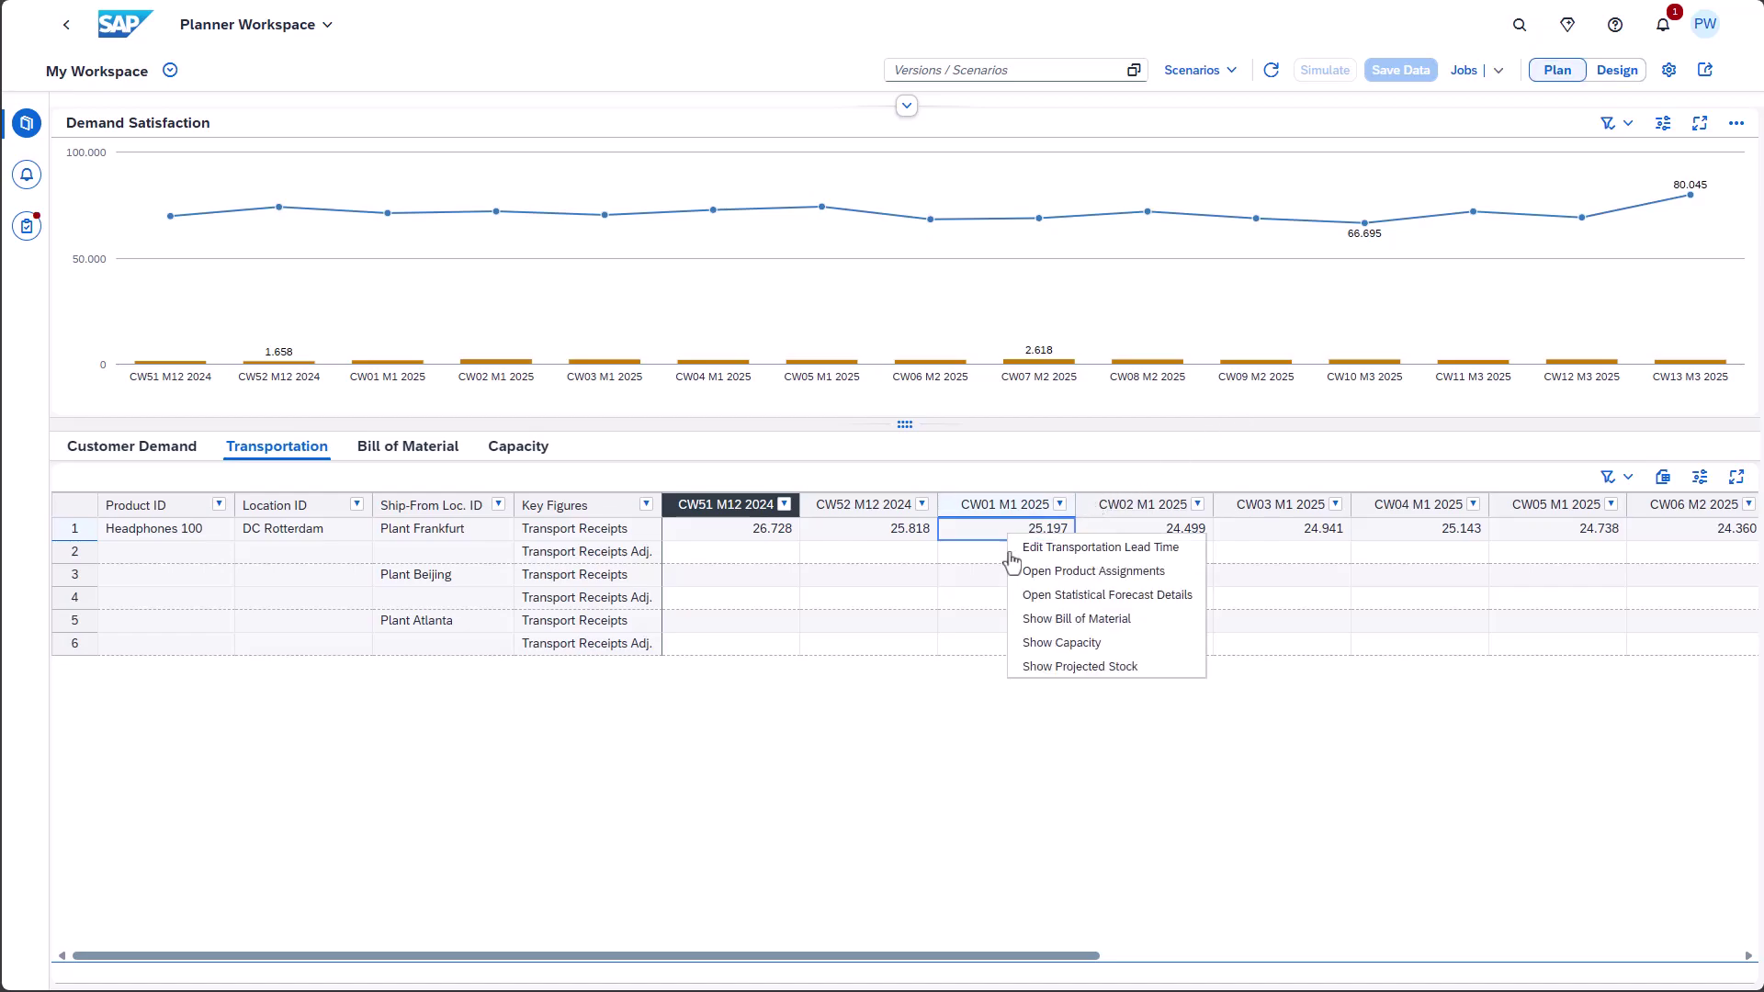
left_click(1039, 643)
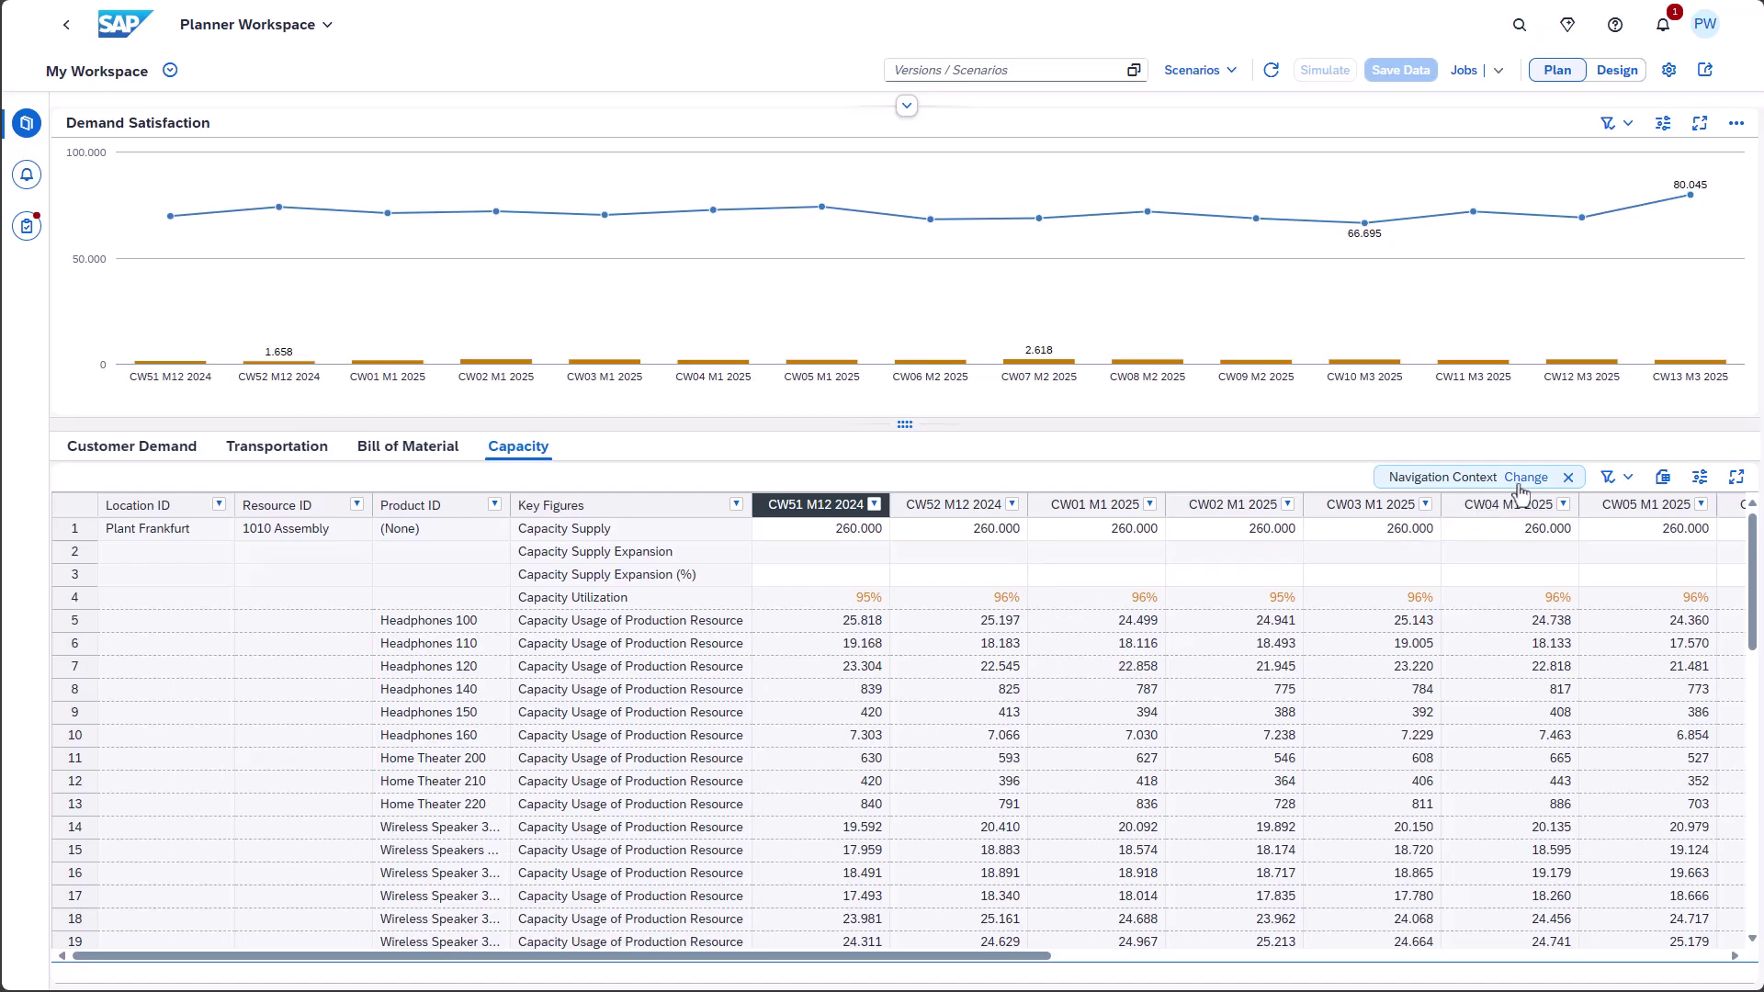
left_click(1526, 478)
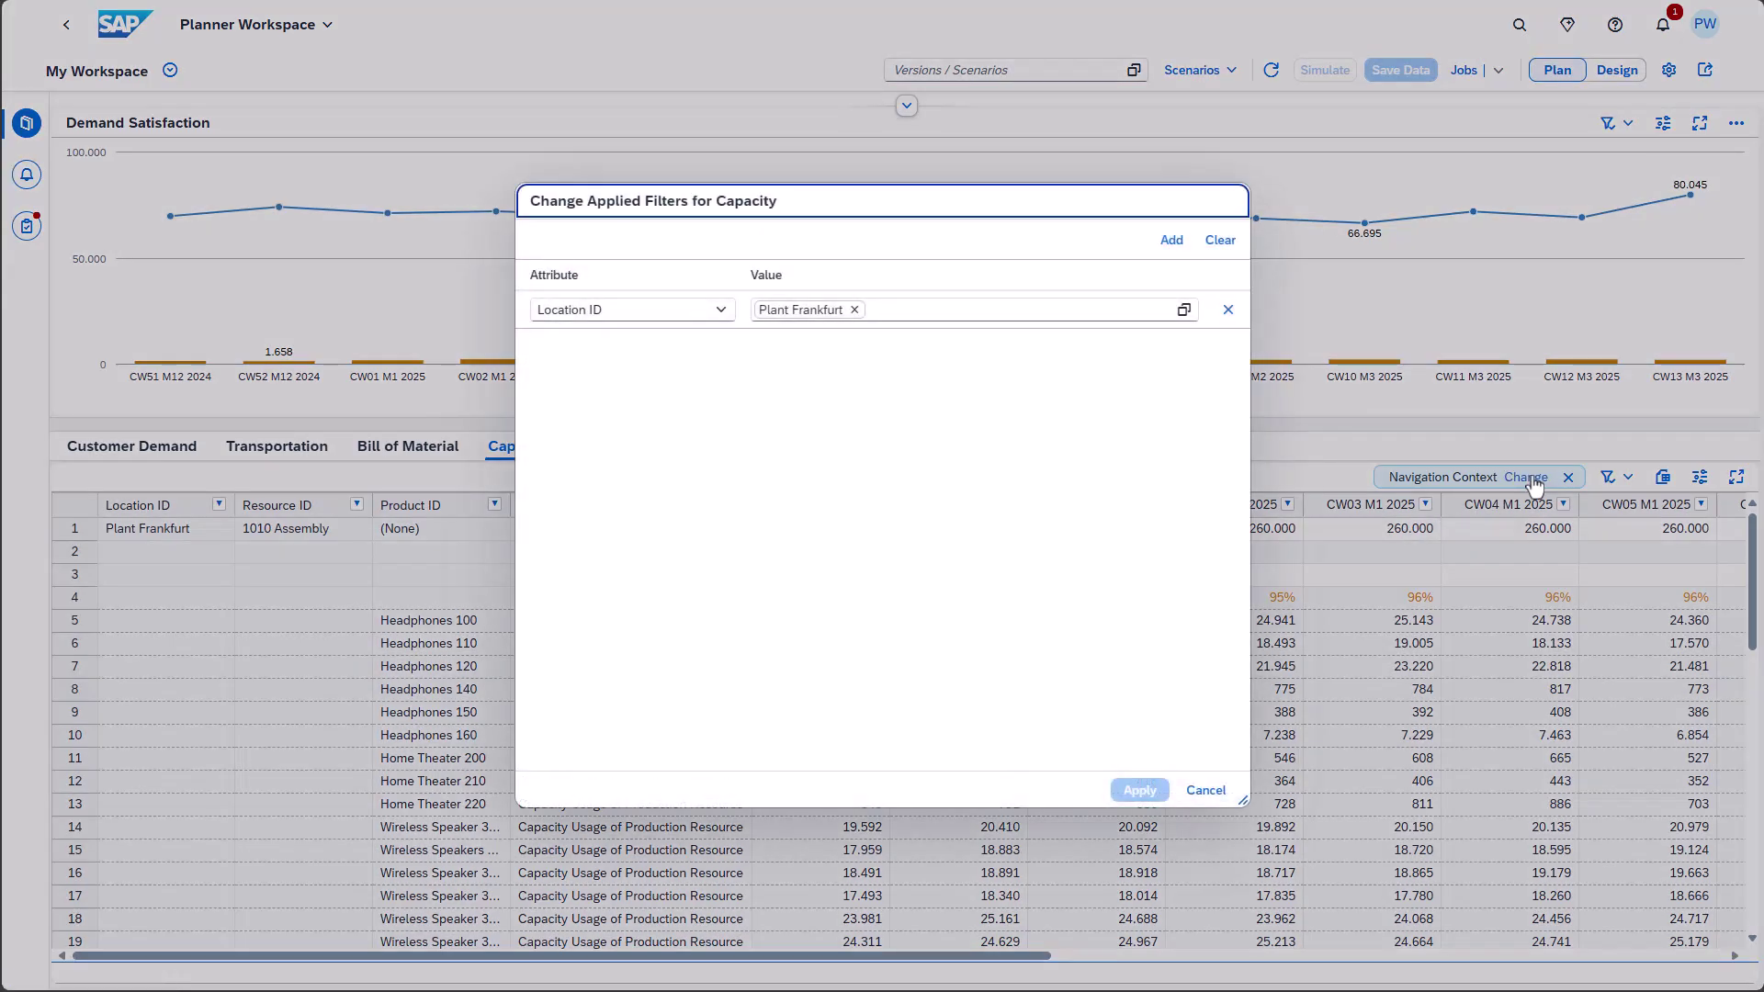
left_click(1205, 790)
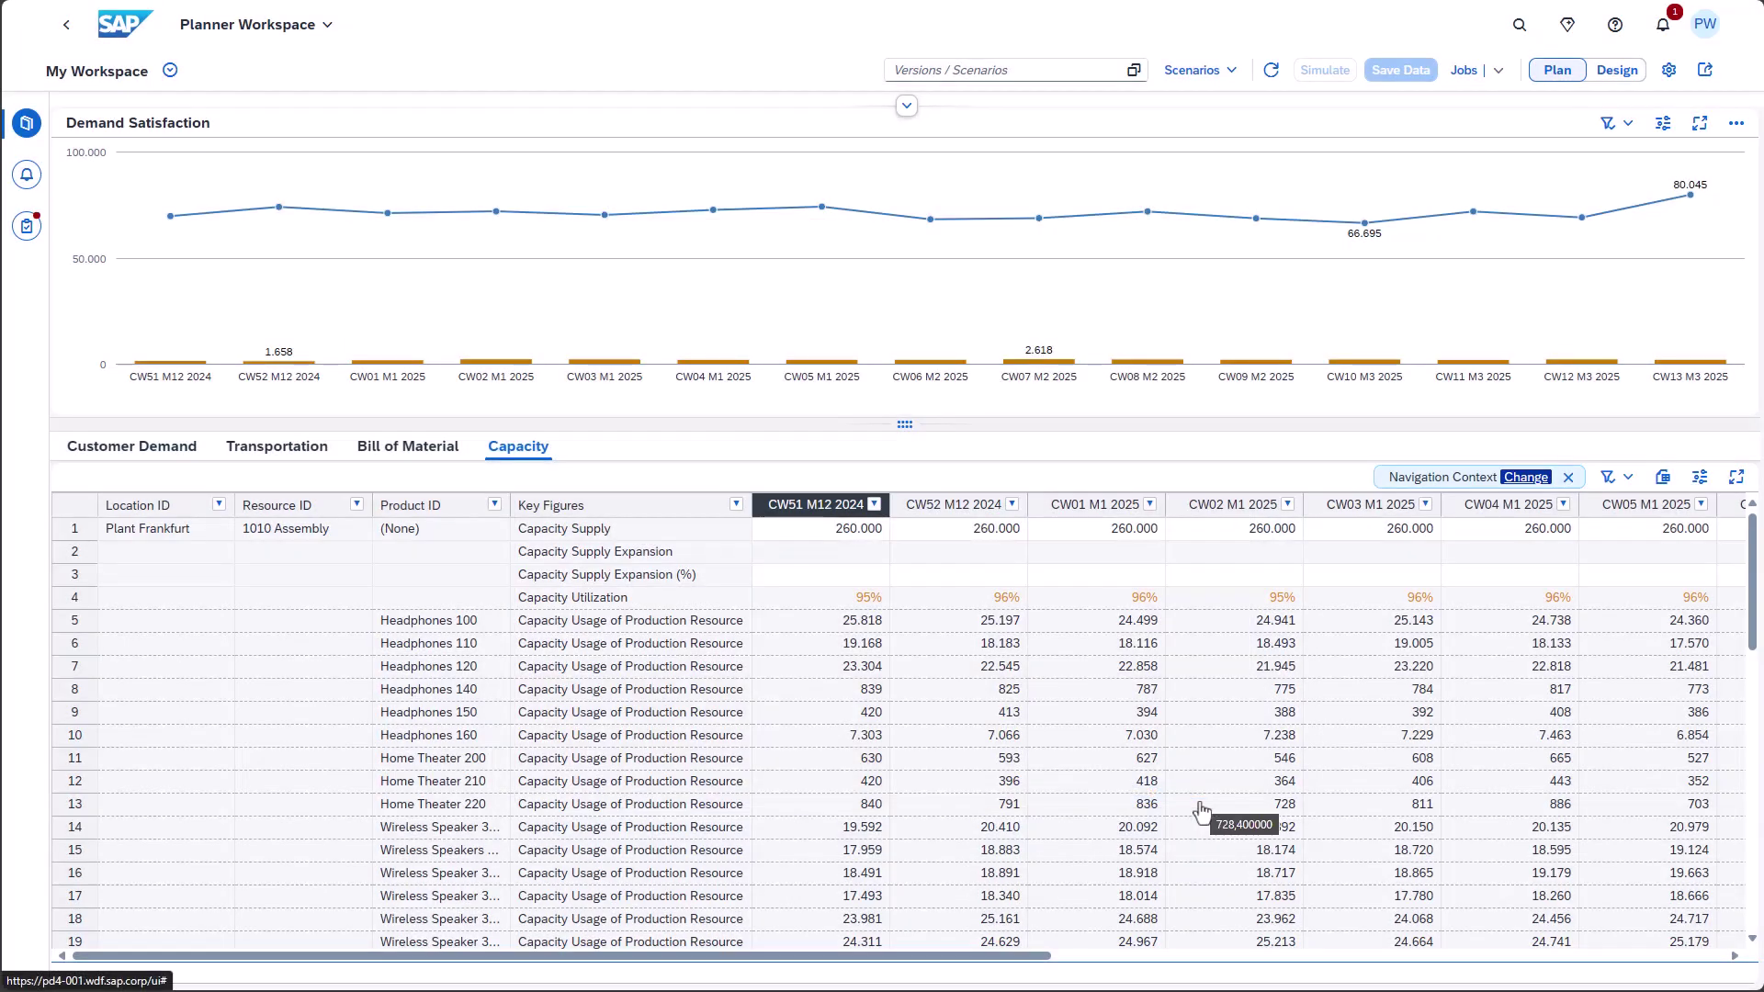
- Jump from the Transportation CW01 M1 2025 receipts to the product's Bill of Material
left_click(273, 464)
right_click(1002, 530)
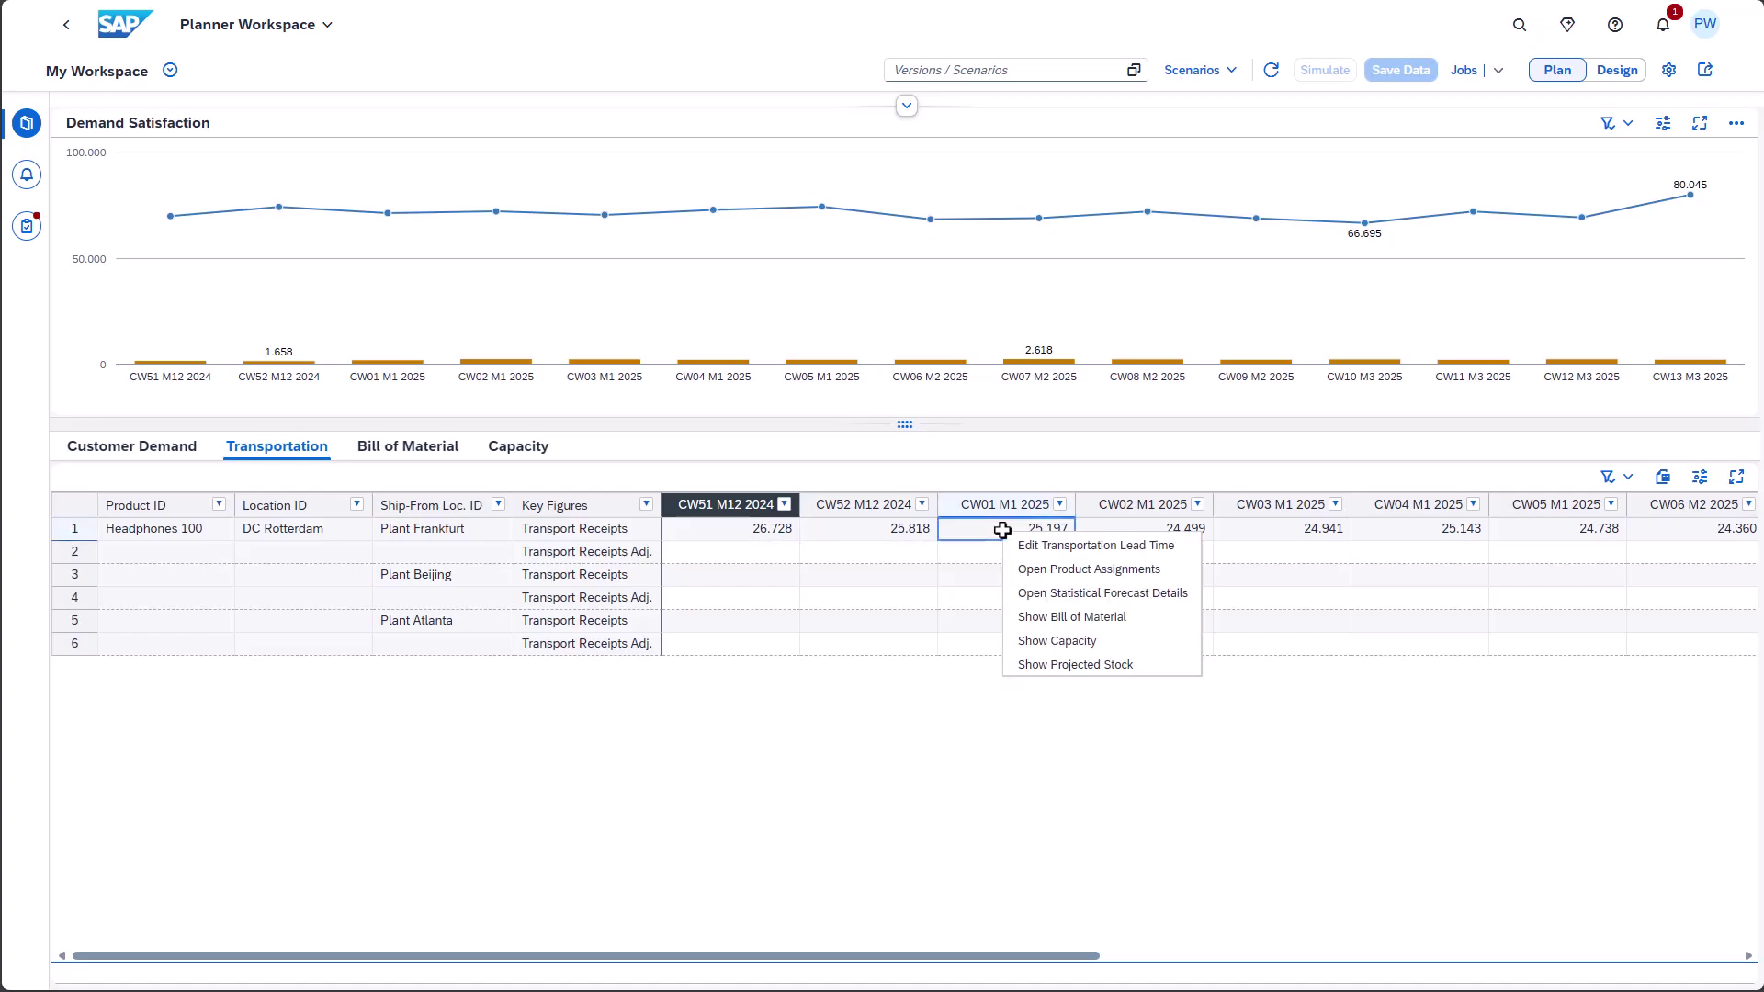
left_click(1069, 617)
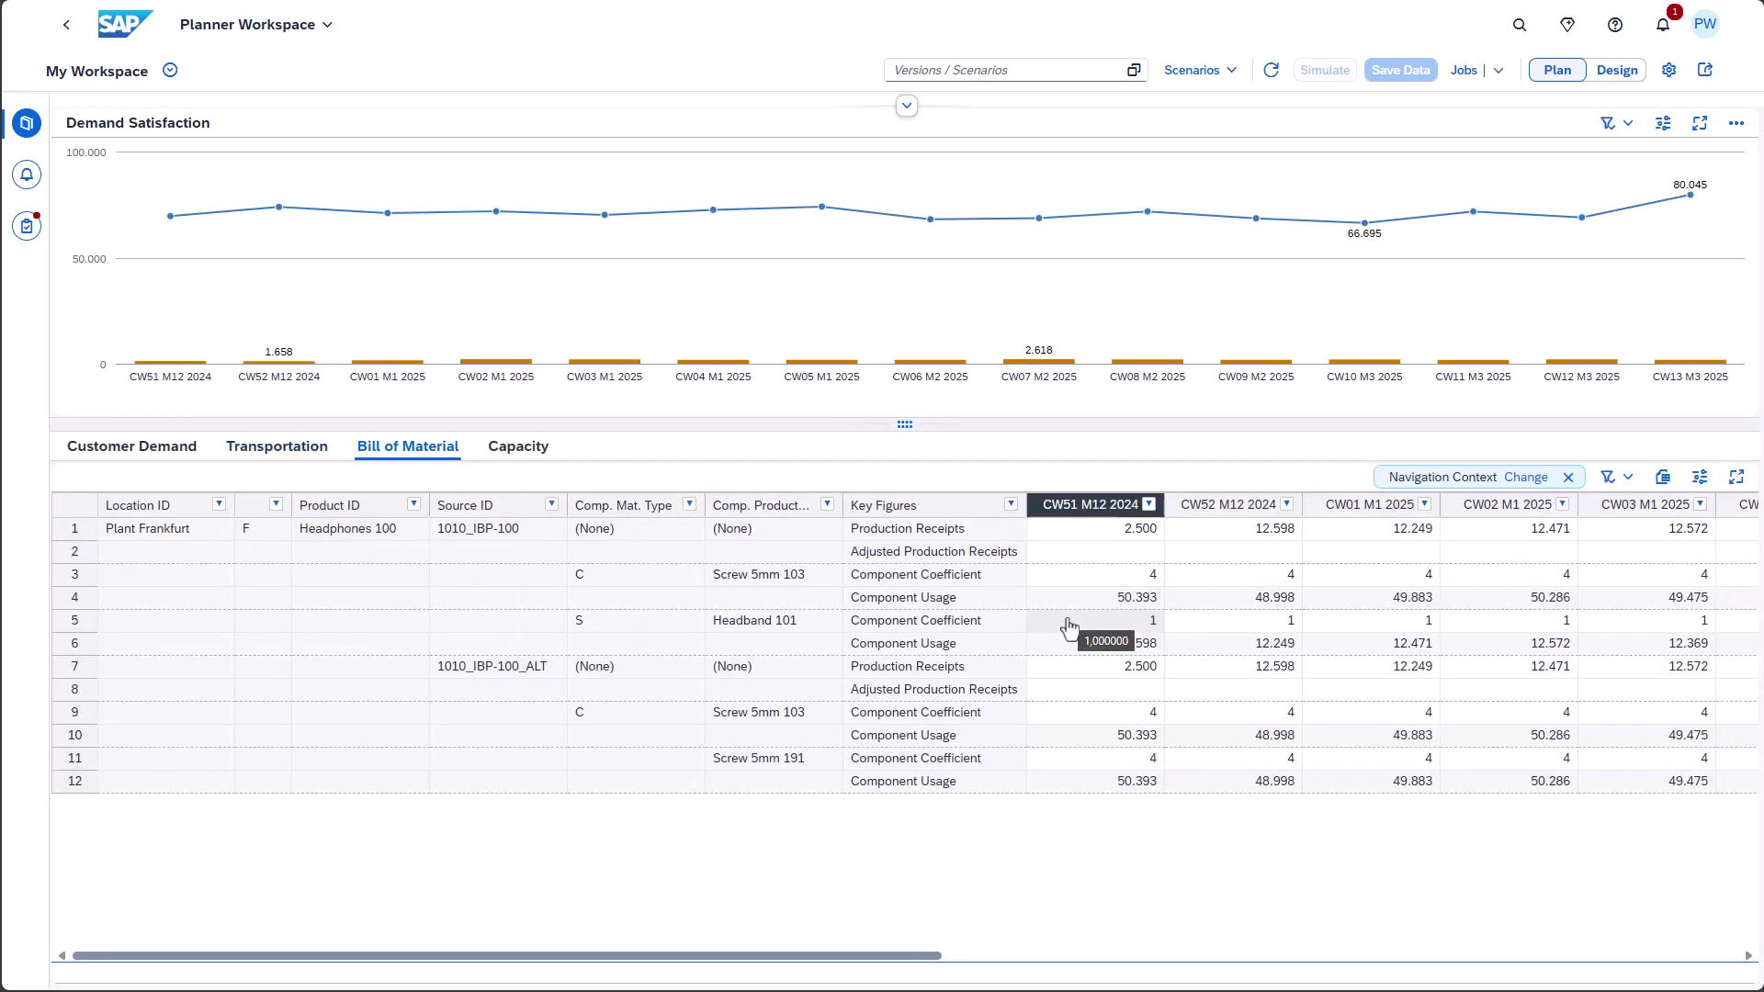
- List the Bill of Material table's contextual navigations in design mode
left_click(1700, 477)
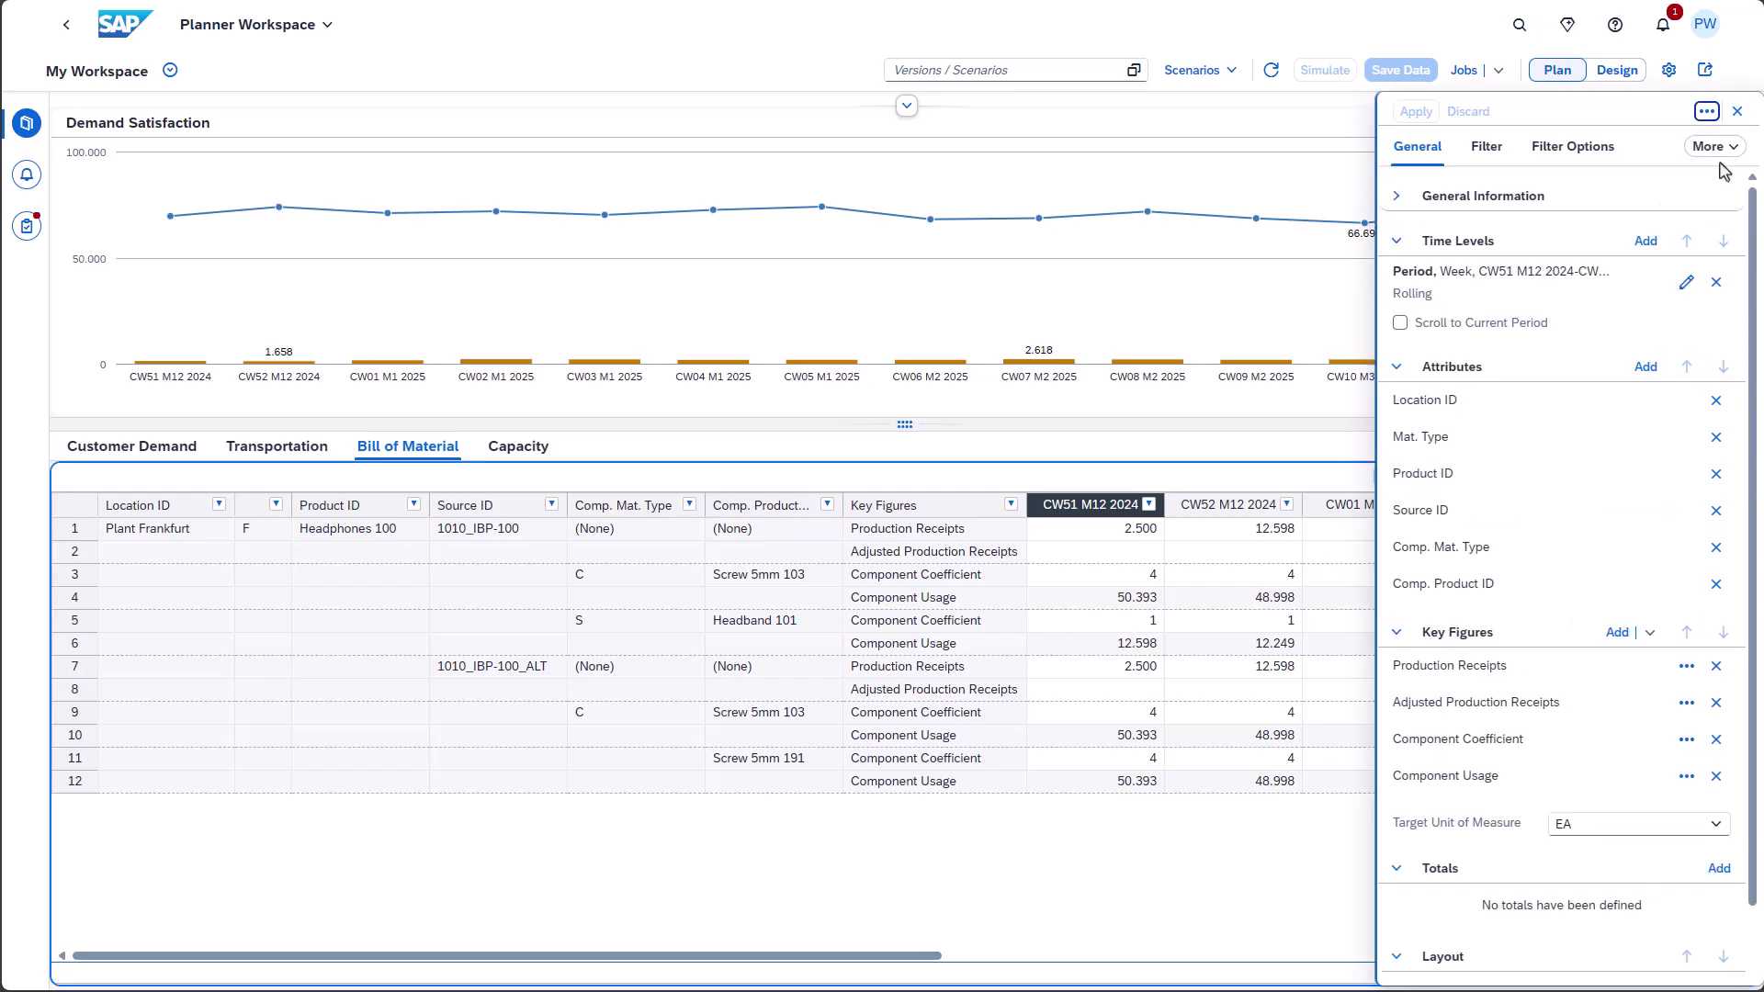
left_click(1714, 147)
left_click(1687, 208)
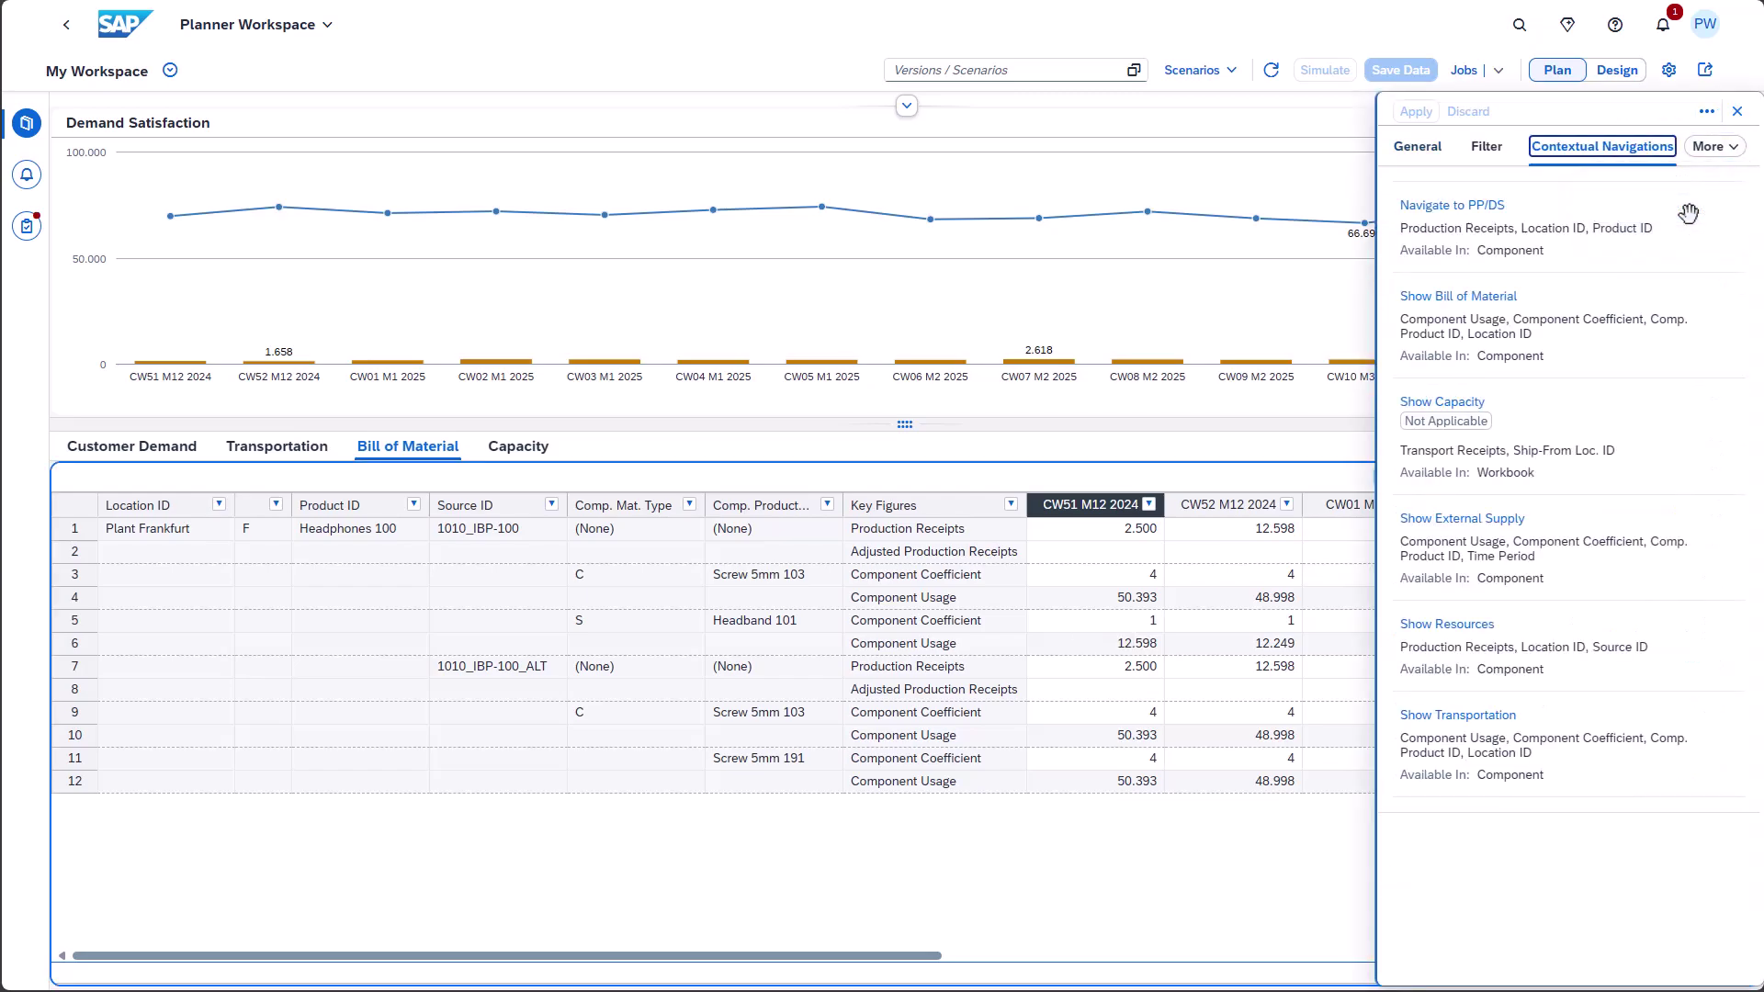
left_click(1617, 70)
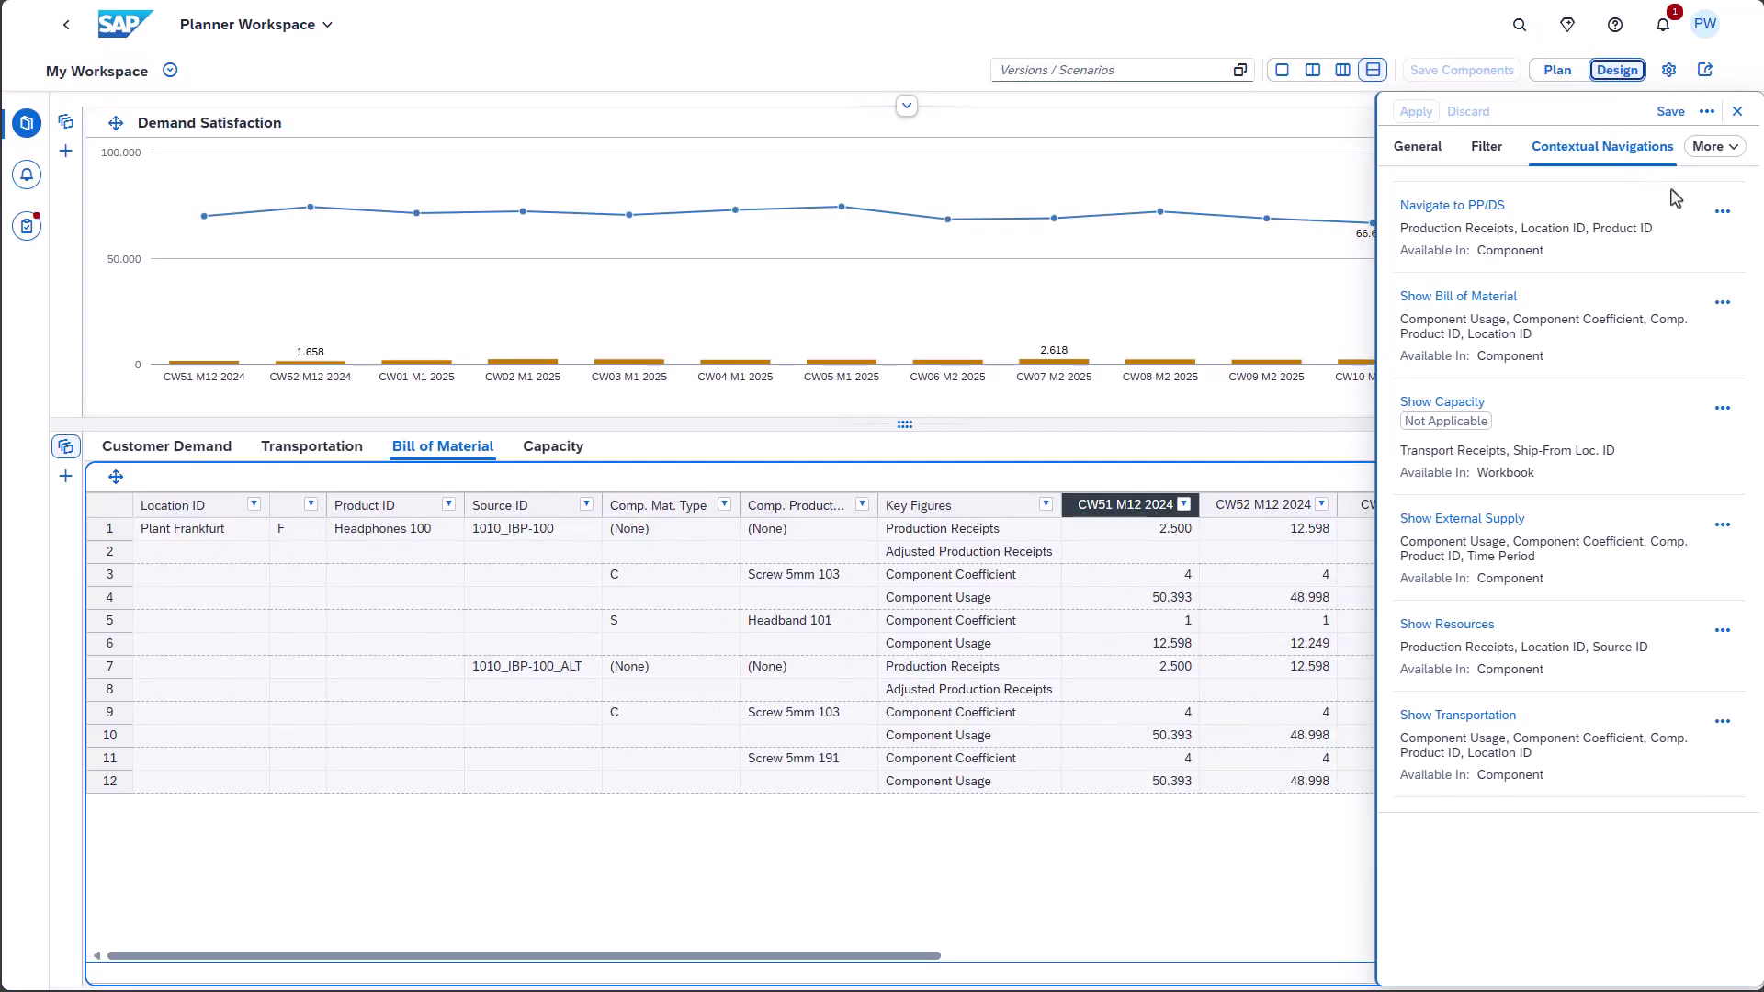
- Re-save the Navigate to PP/DS navigation with Location ID and Product ID required
left_click(1722, 211)
left_click(1698, 248)
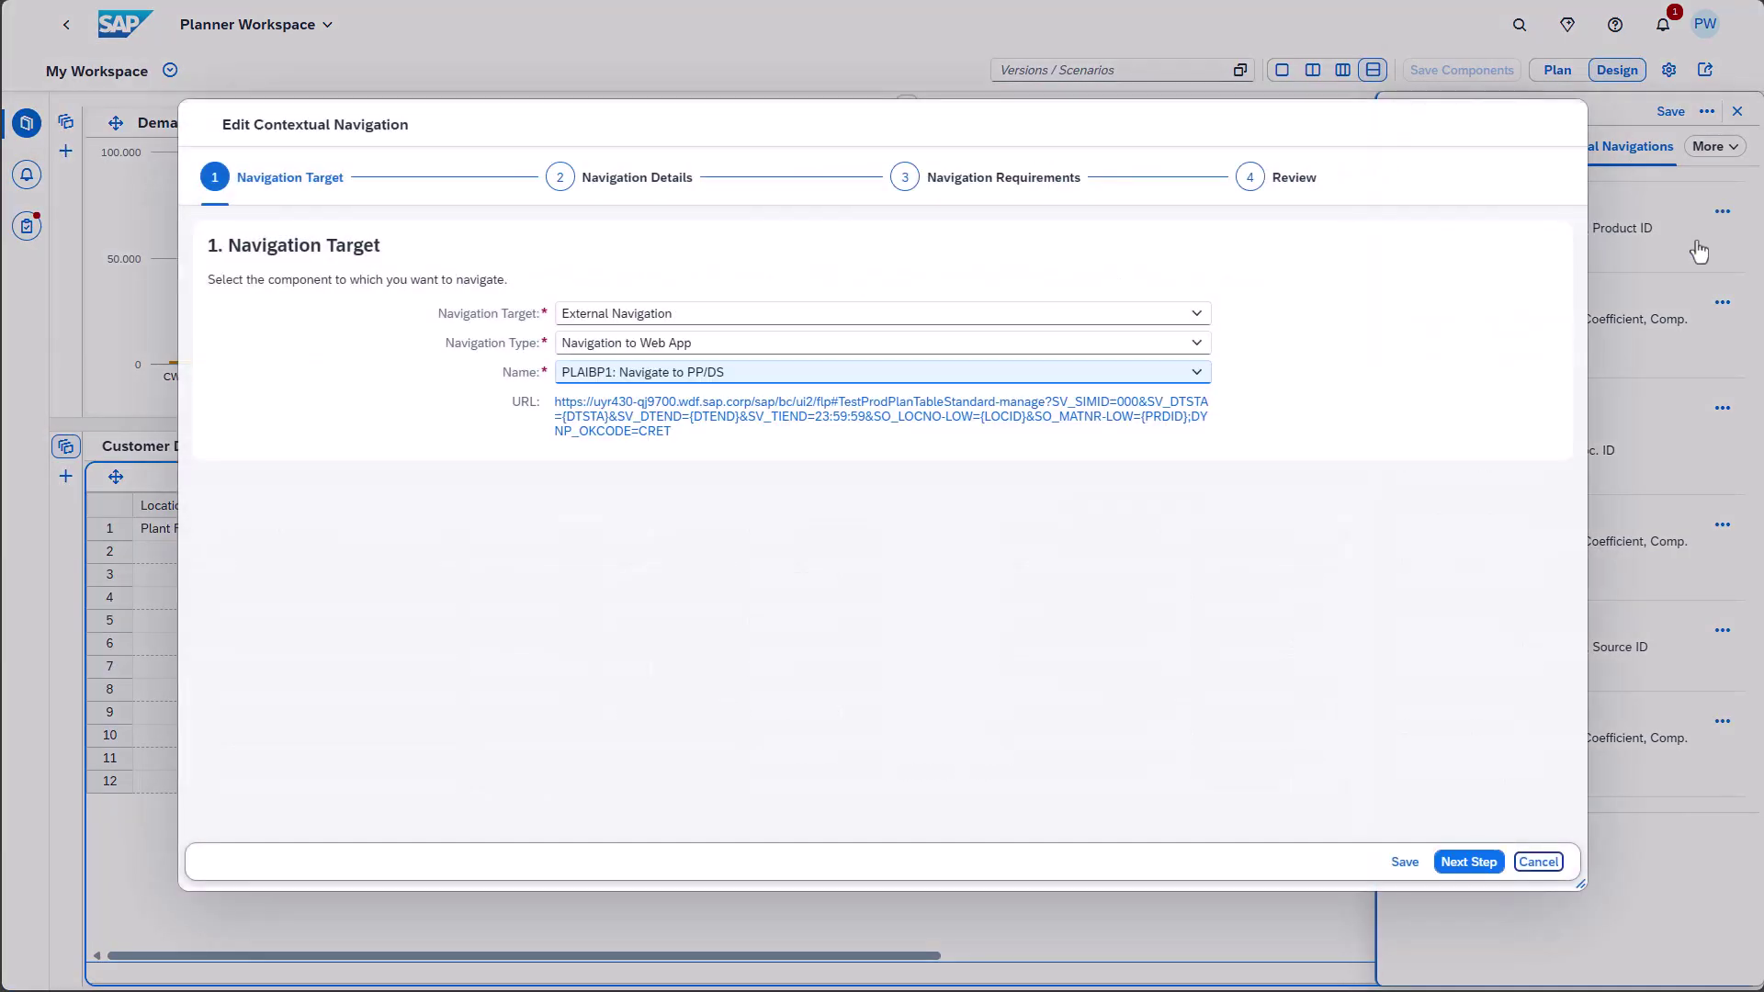
left_click(1460, 869)
left_click(1460, 869)
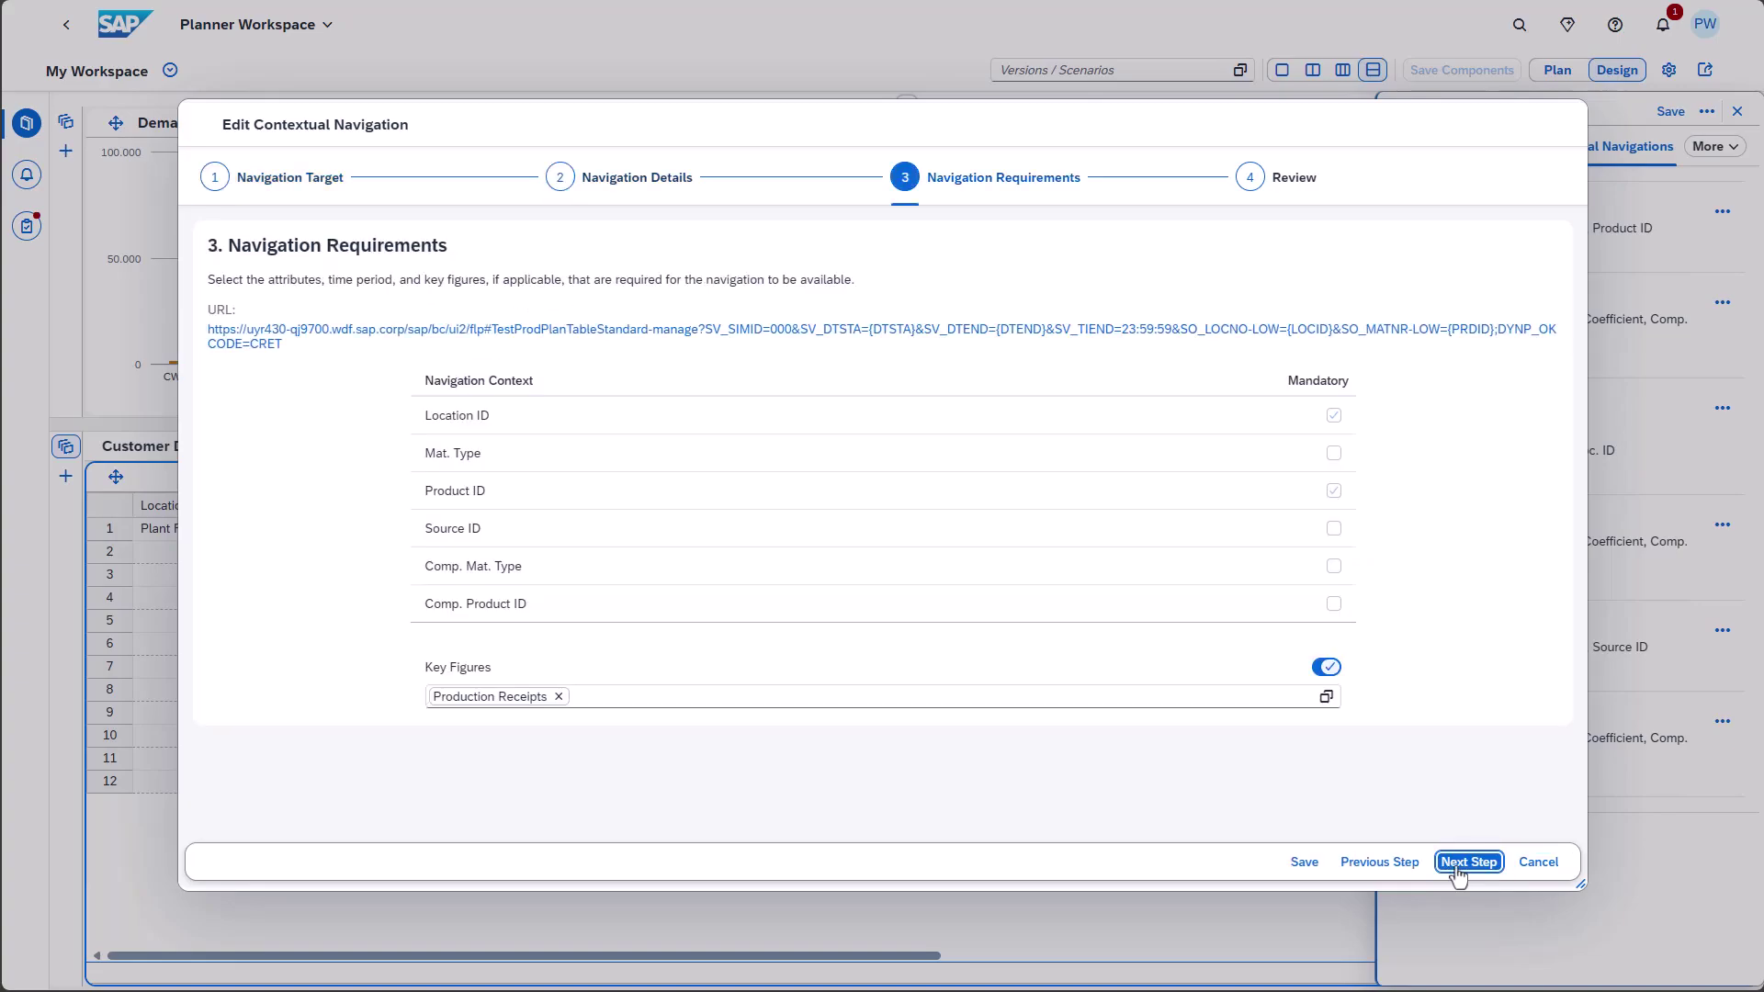
left_click(1305, 863)
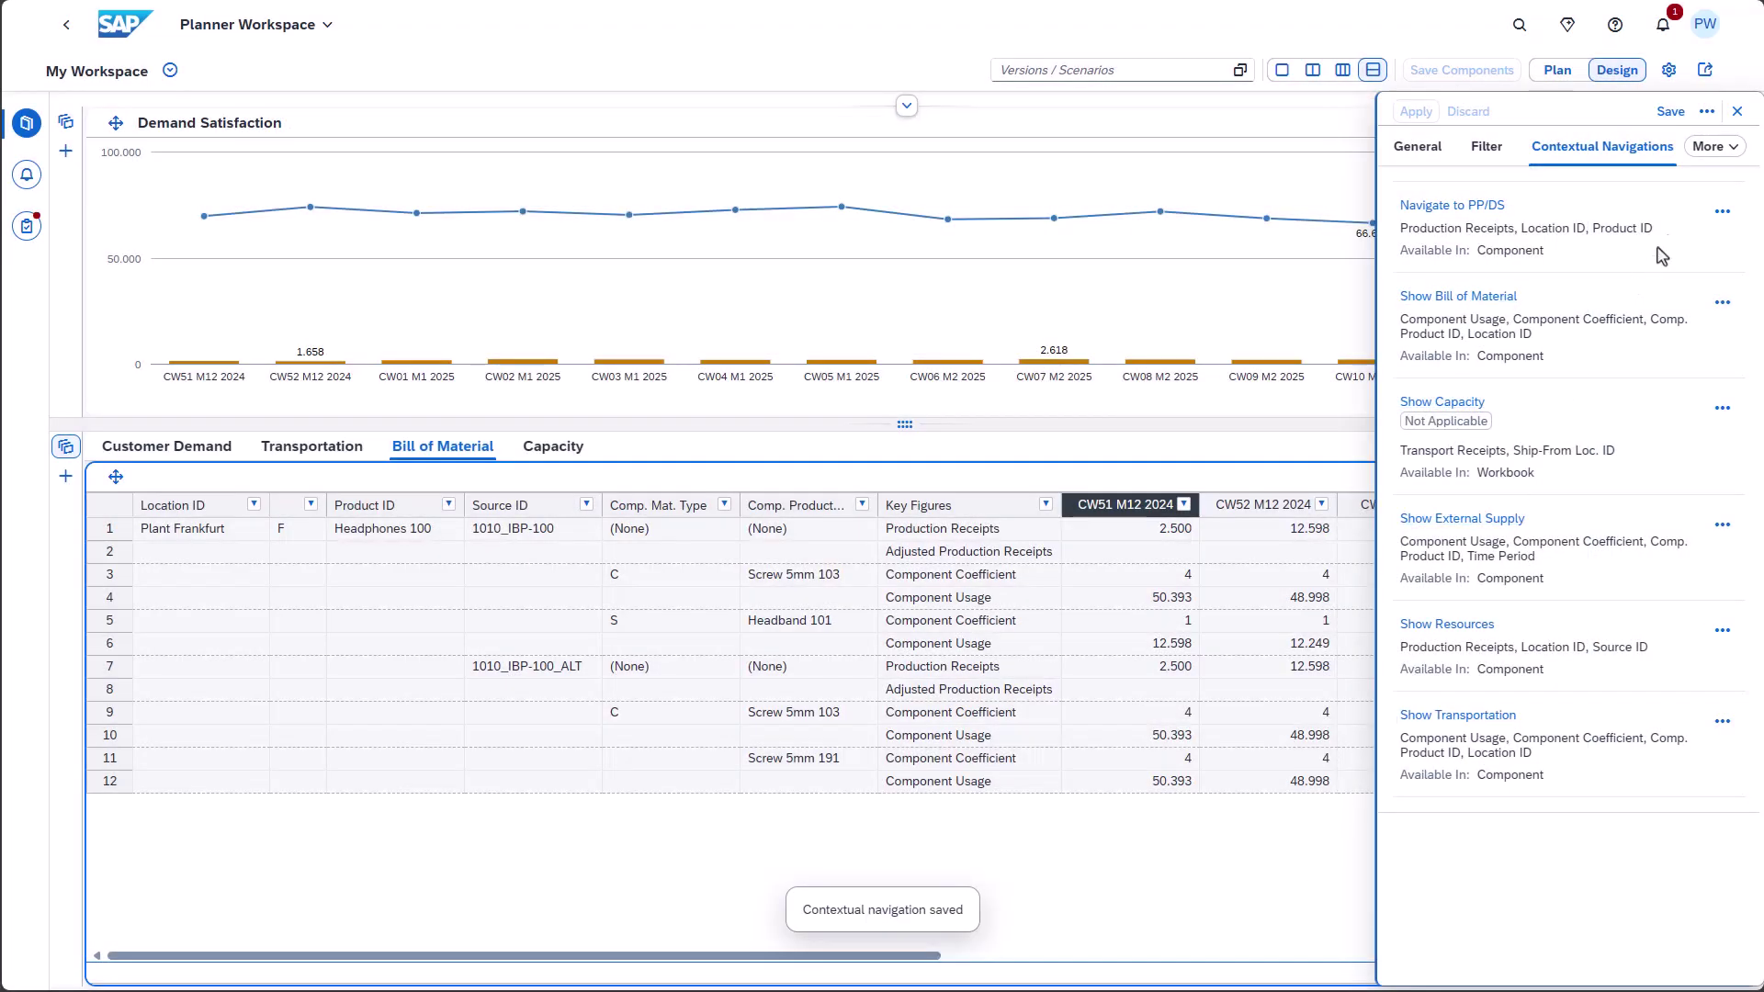
- Close navigation settings, return to planning, and list navigations for the CW01 M1 2025 Production Receipts
left_click(1736, 111)
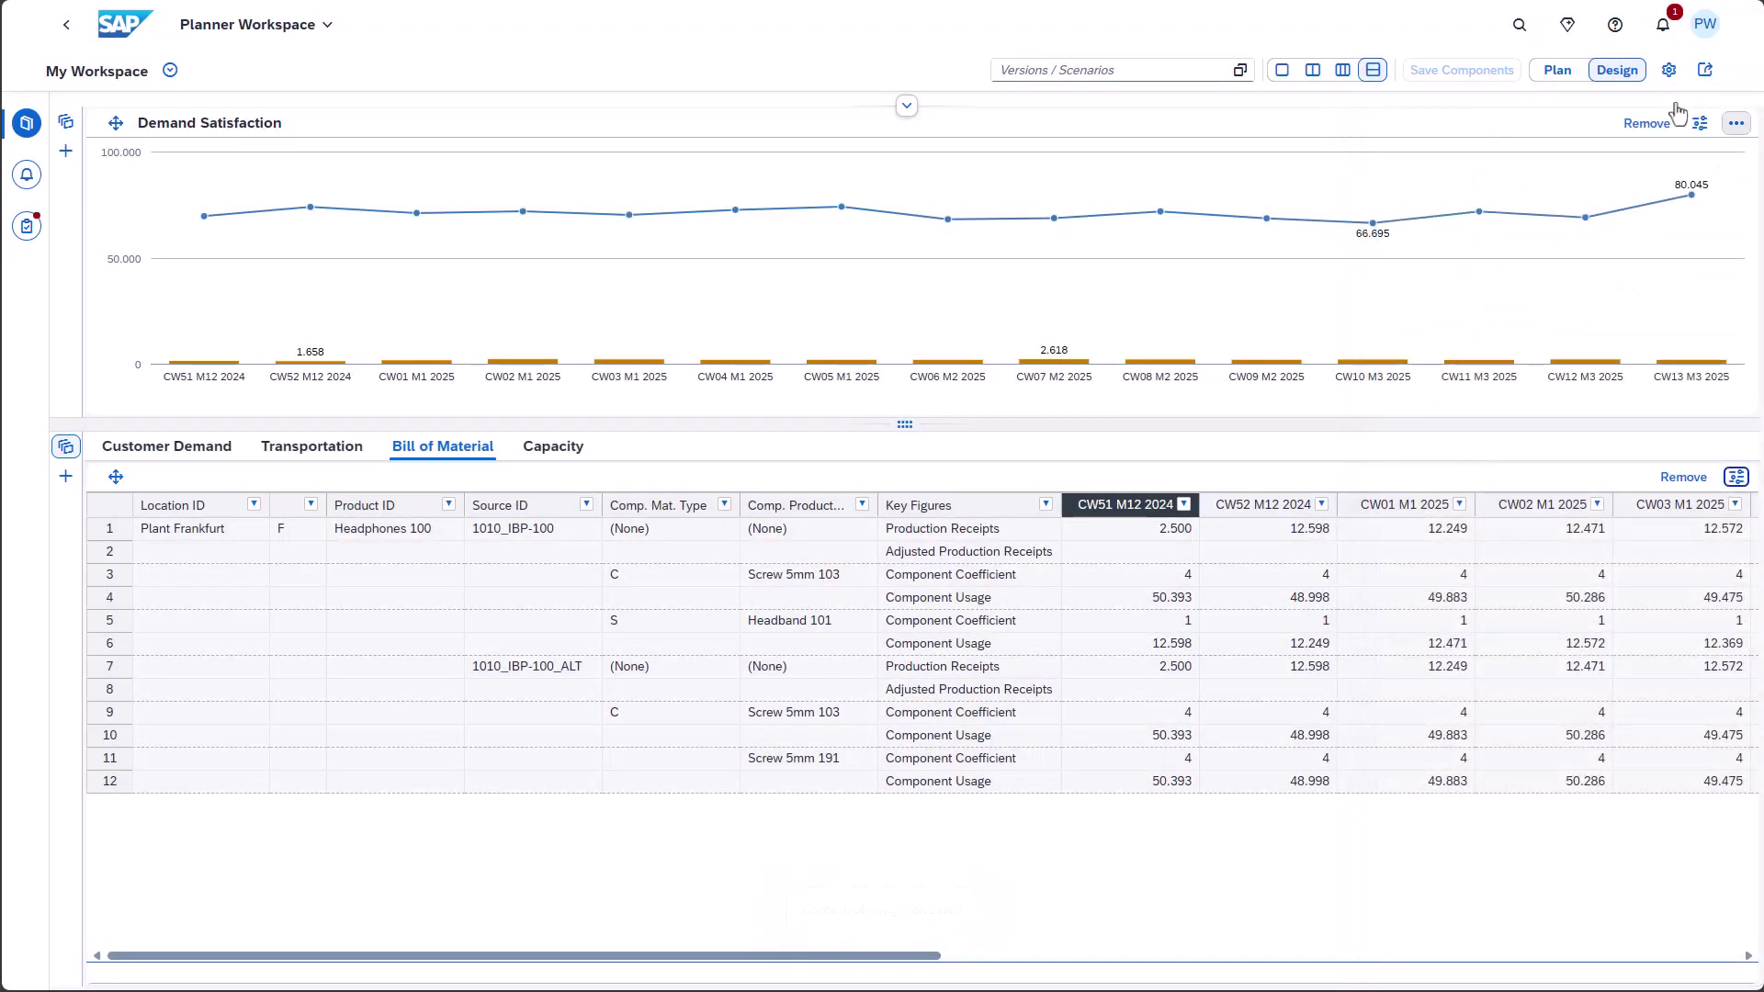
left_click(1557, 72)
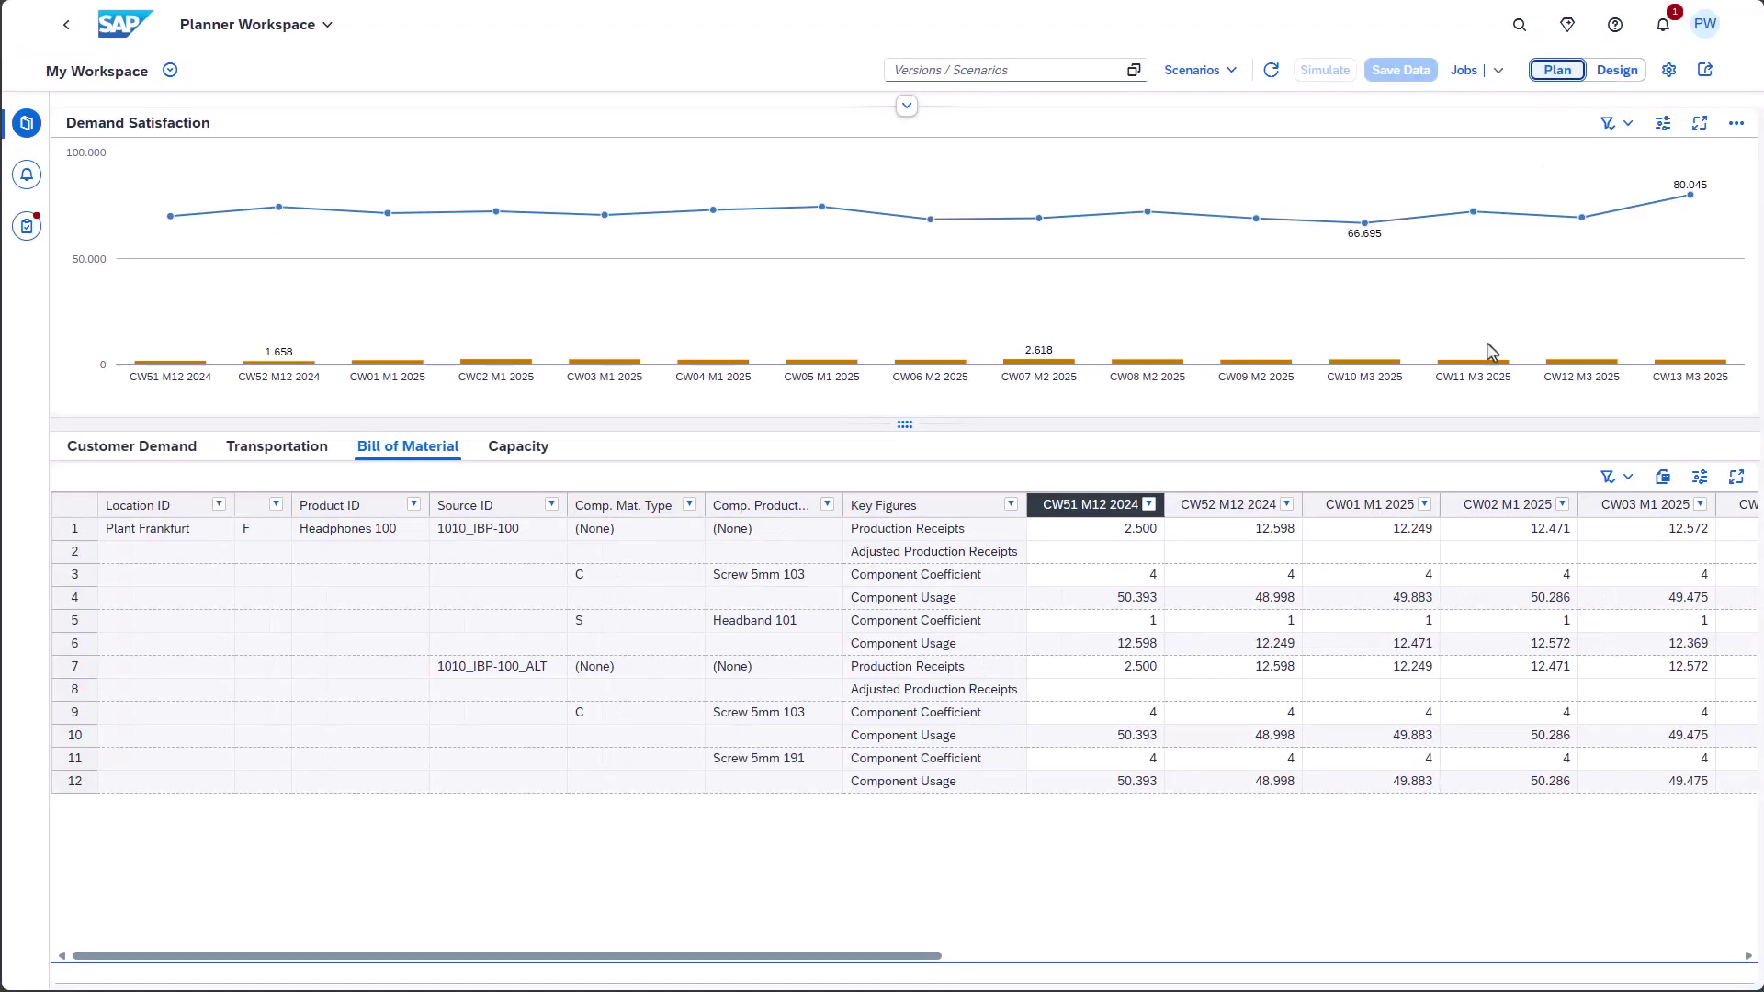
right_click(1397, 532)
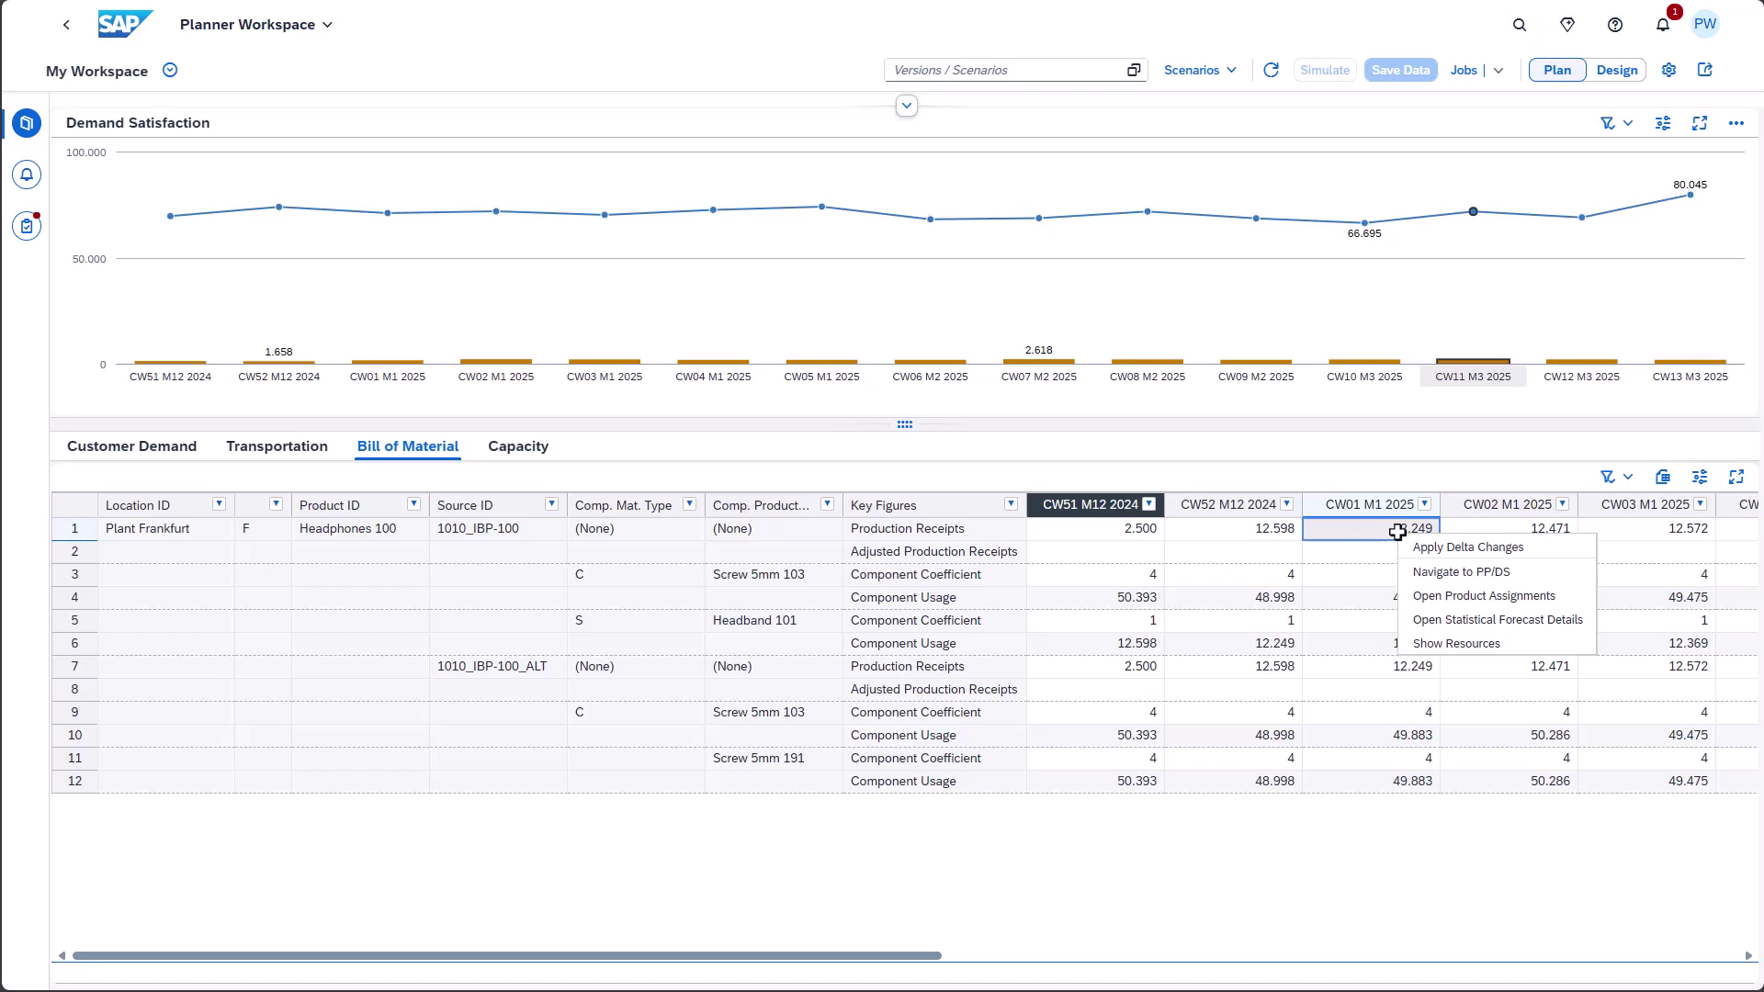
left_click(1439, 644)
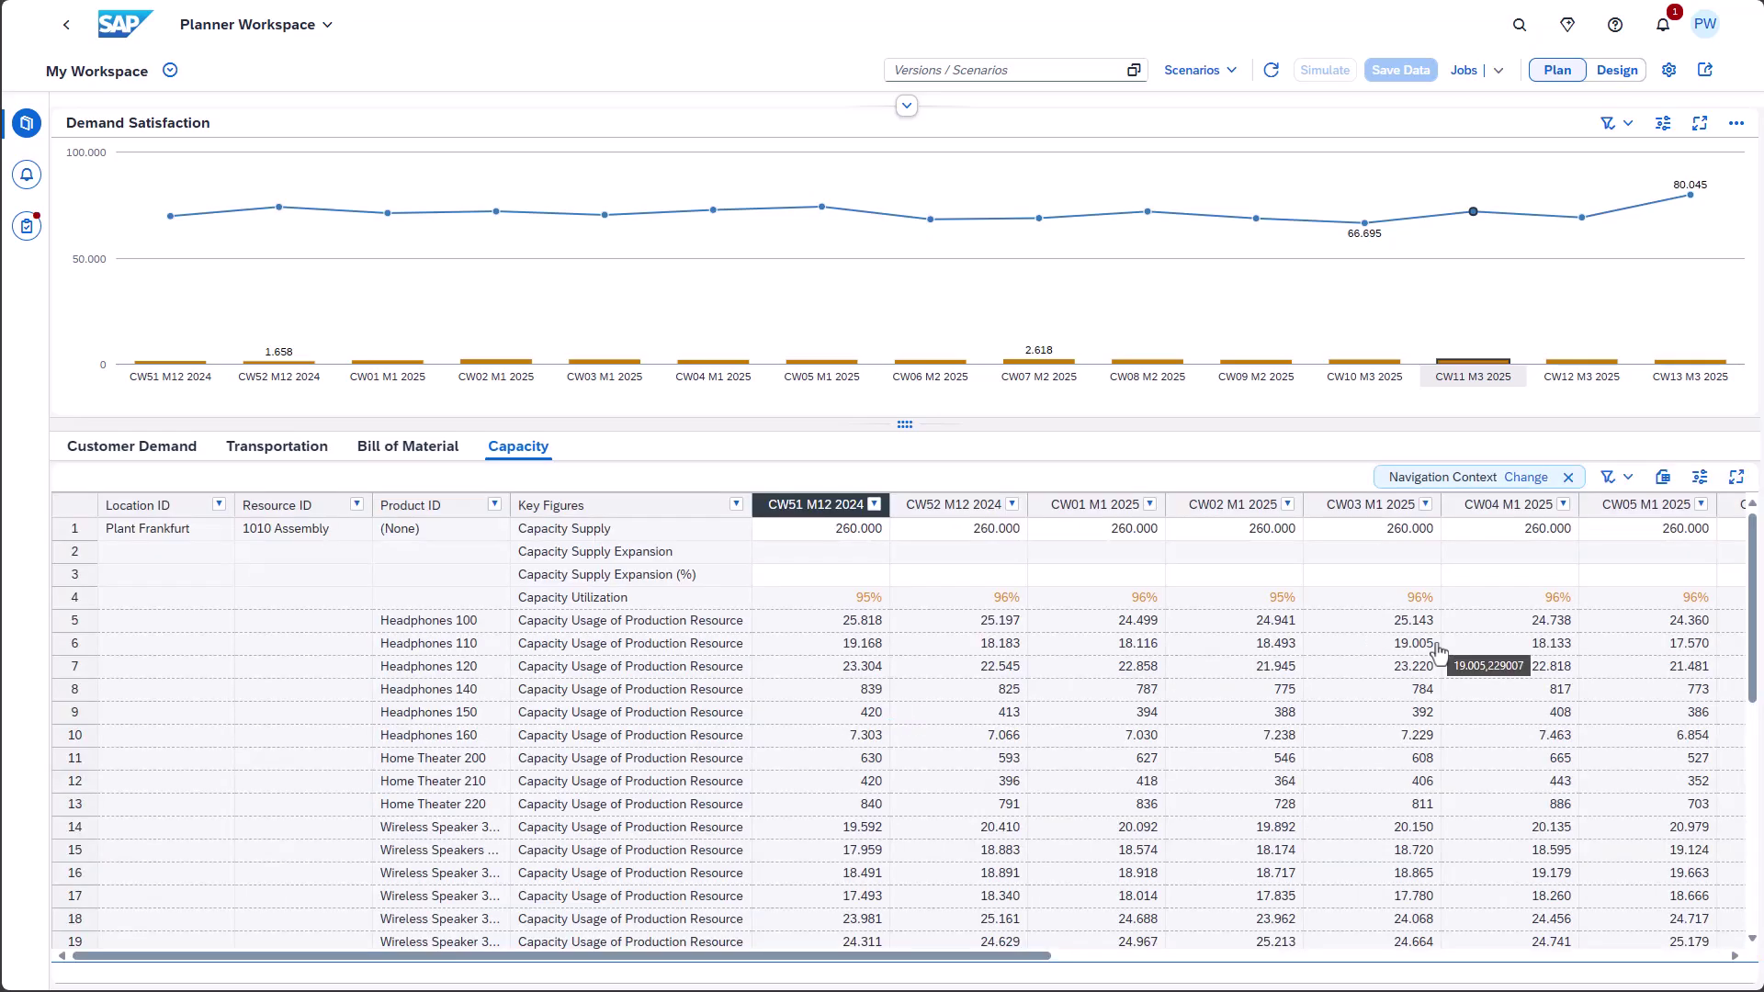
left_click(1533, 479)
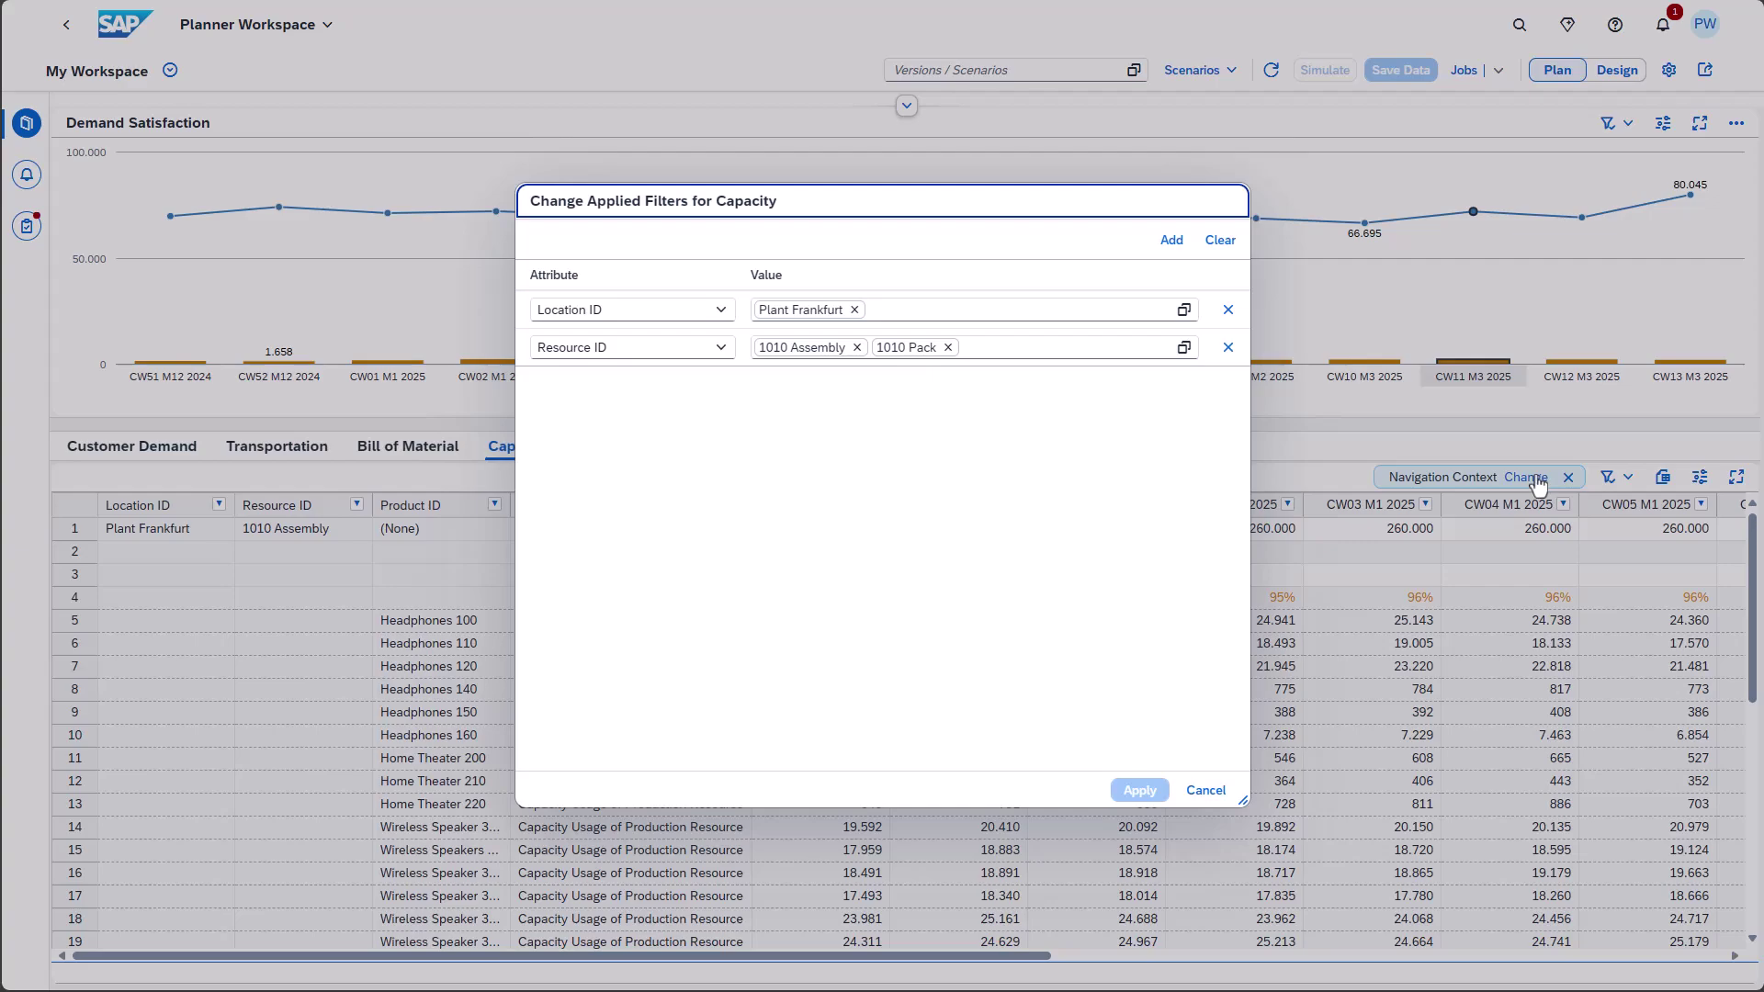
left_click(1205, 790)
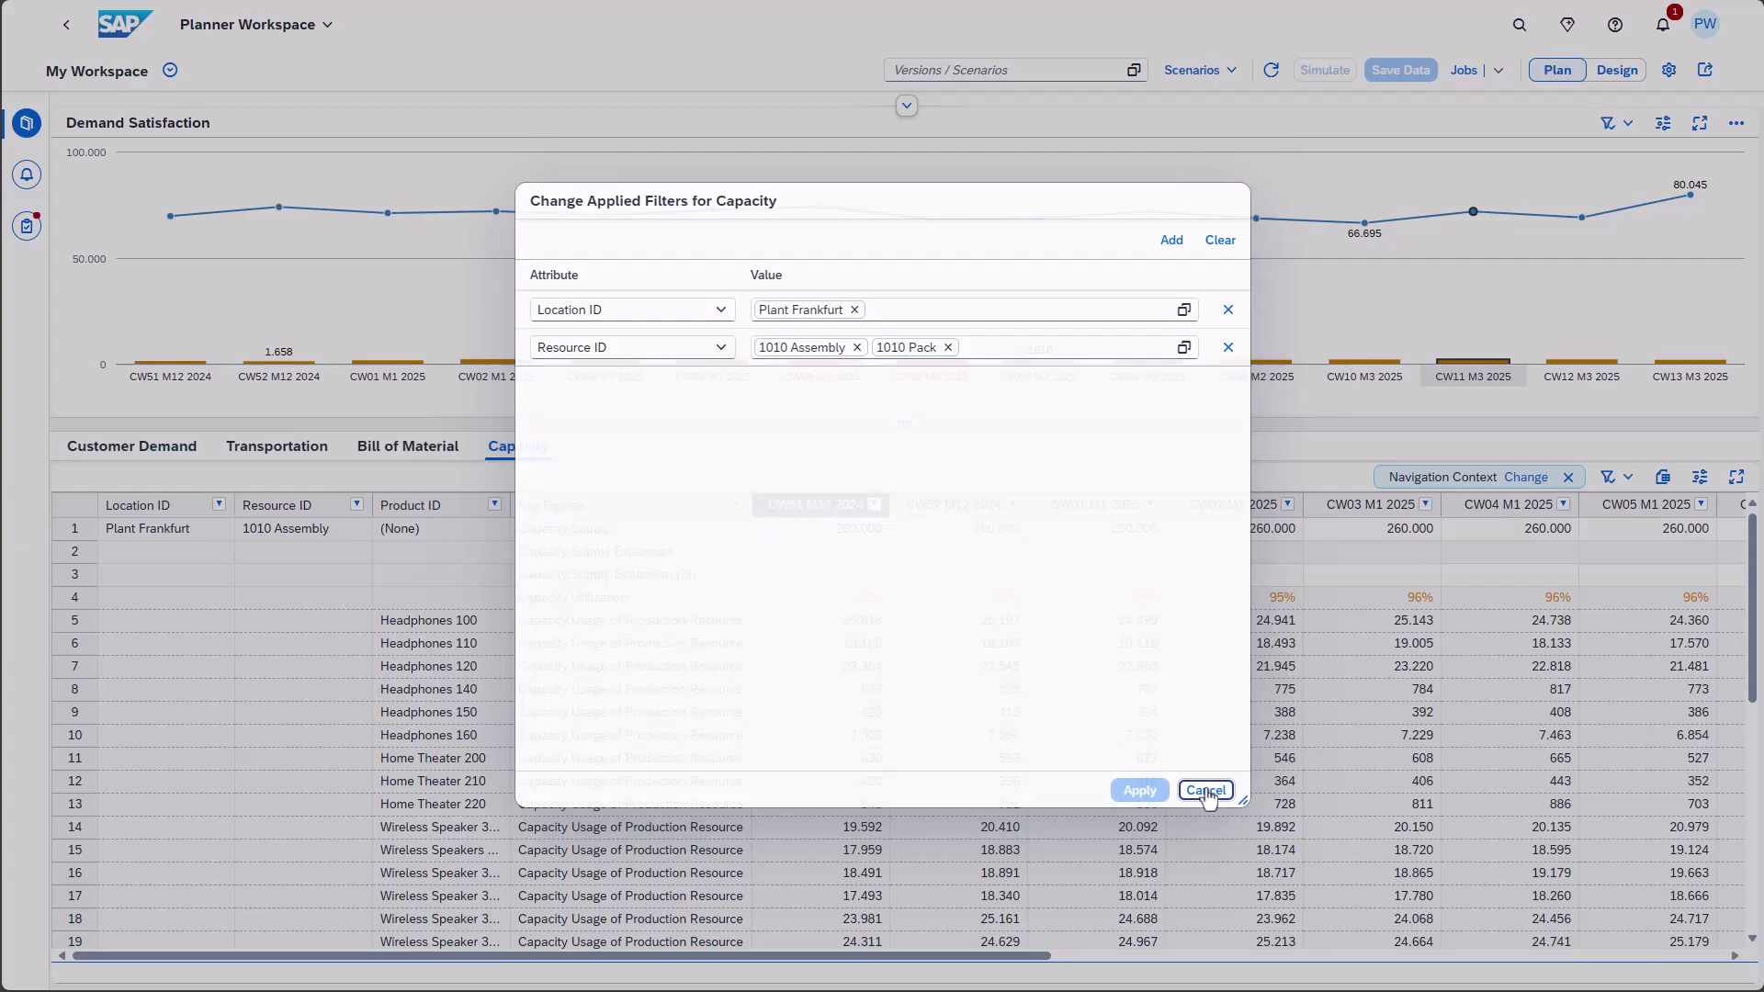
left_click(424, 448)
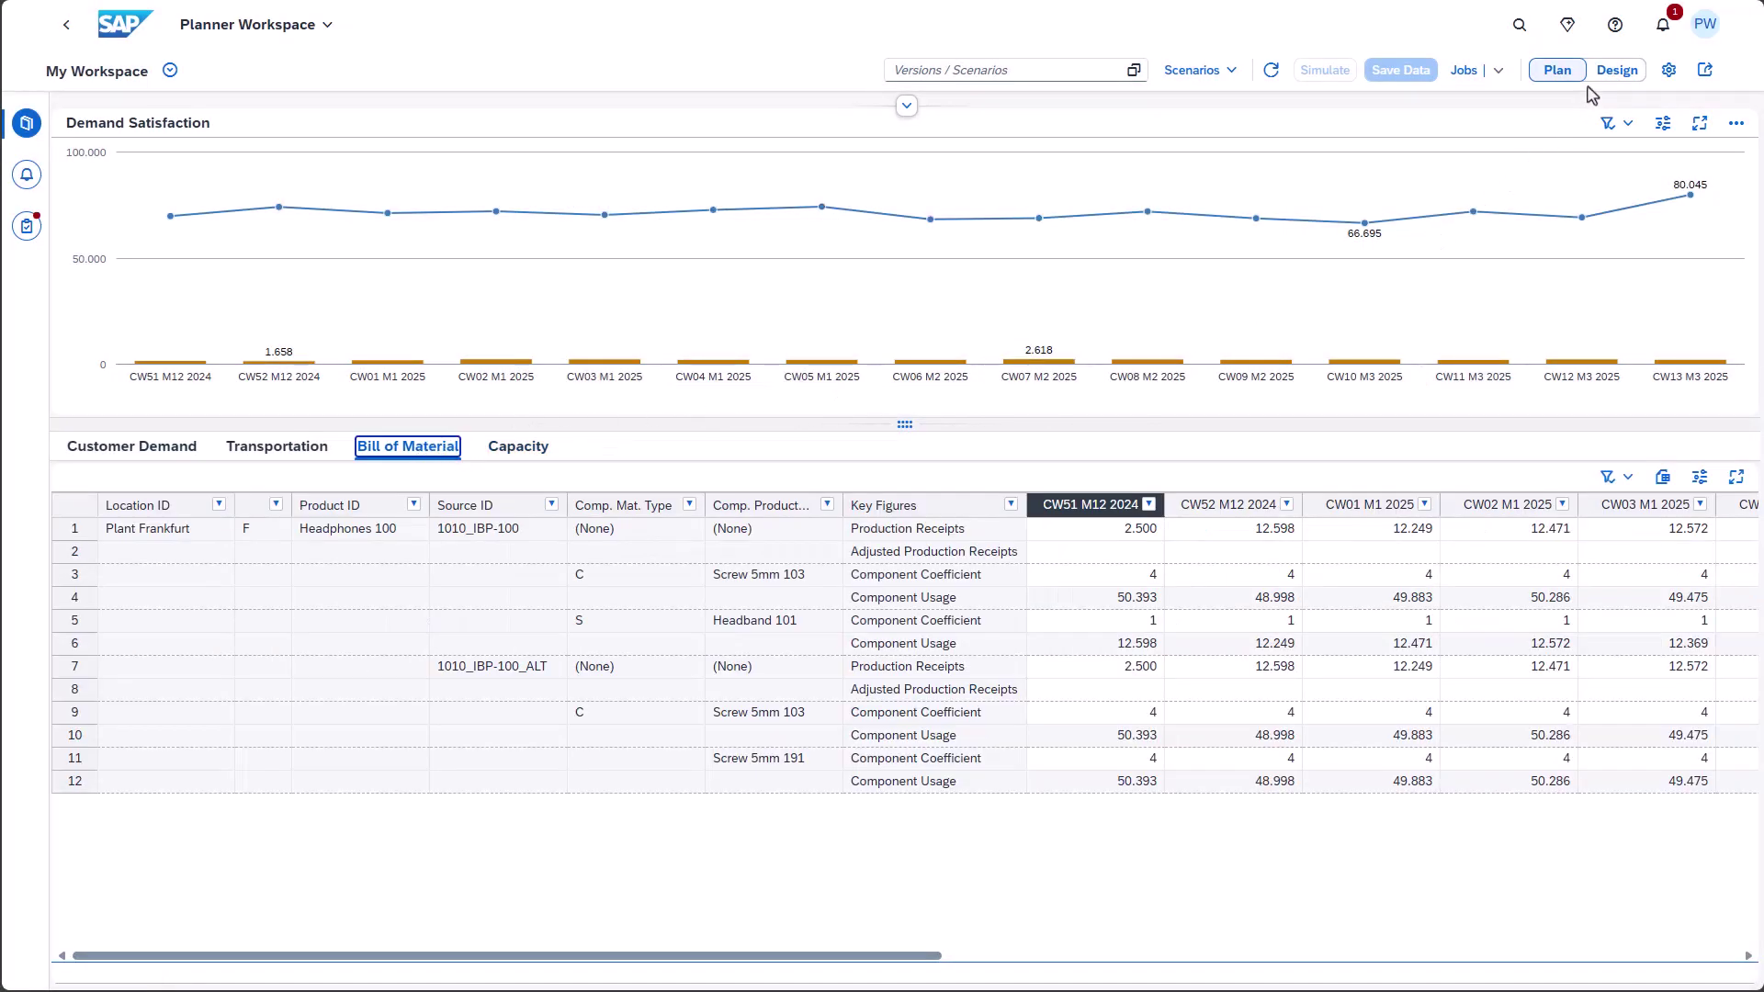
- Edit Show Resources on the CW01 M1 2025 Production Receipts, mapping Source ID to Resource ID, and save
left_click(1610, 70)
left_click(1362, 532)
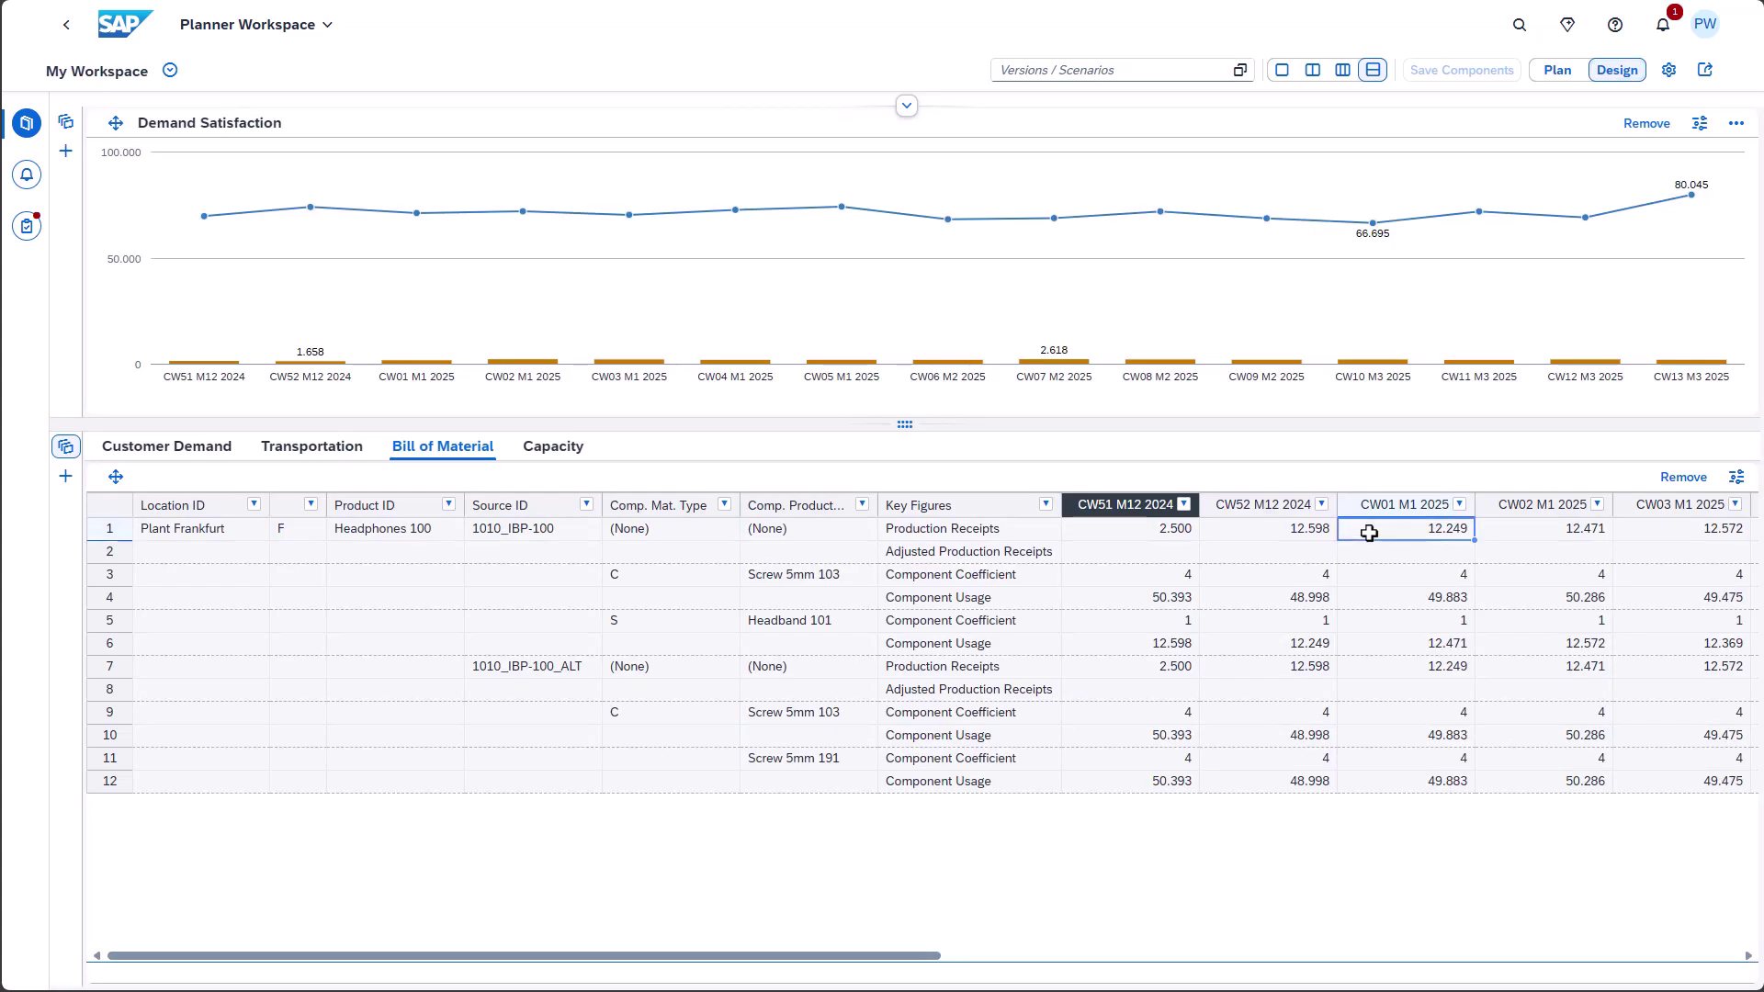
right_click(1365, 535)
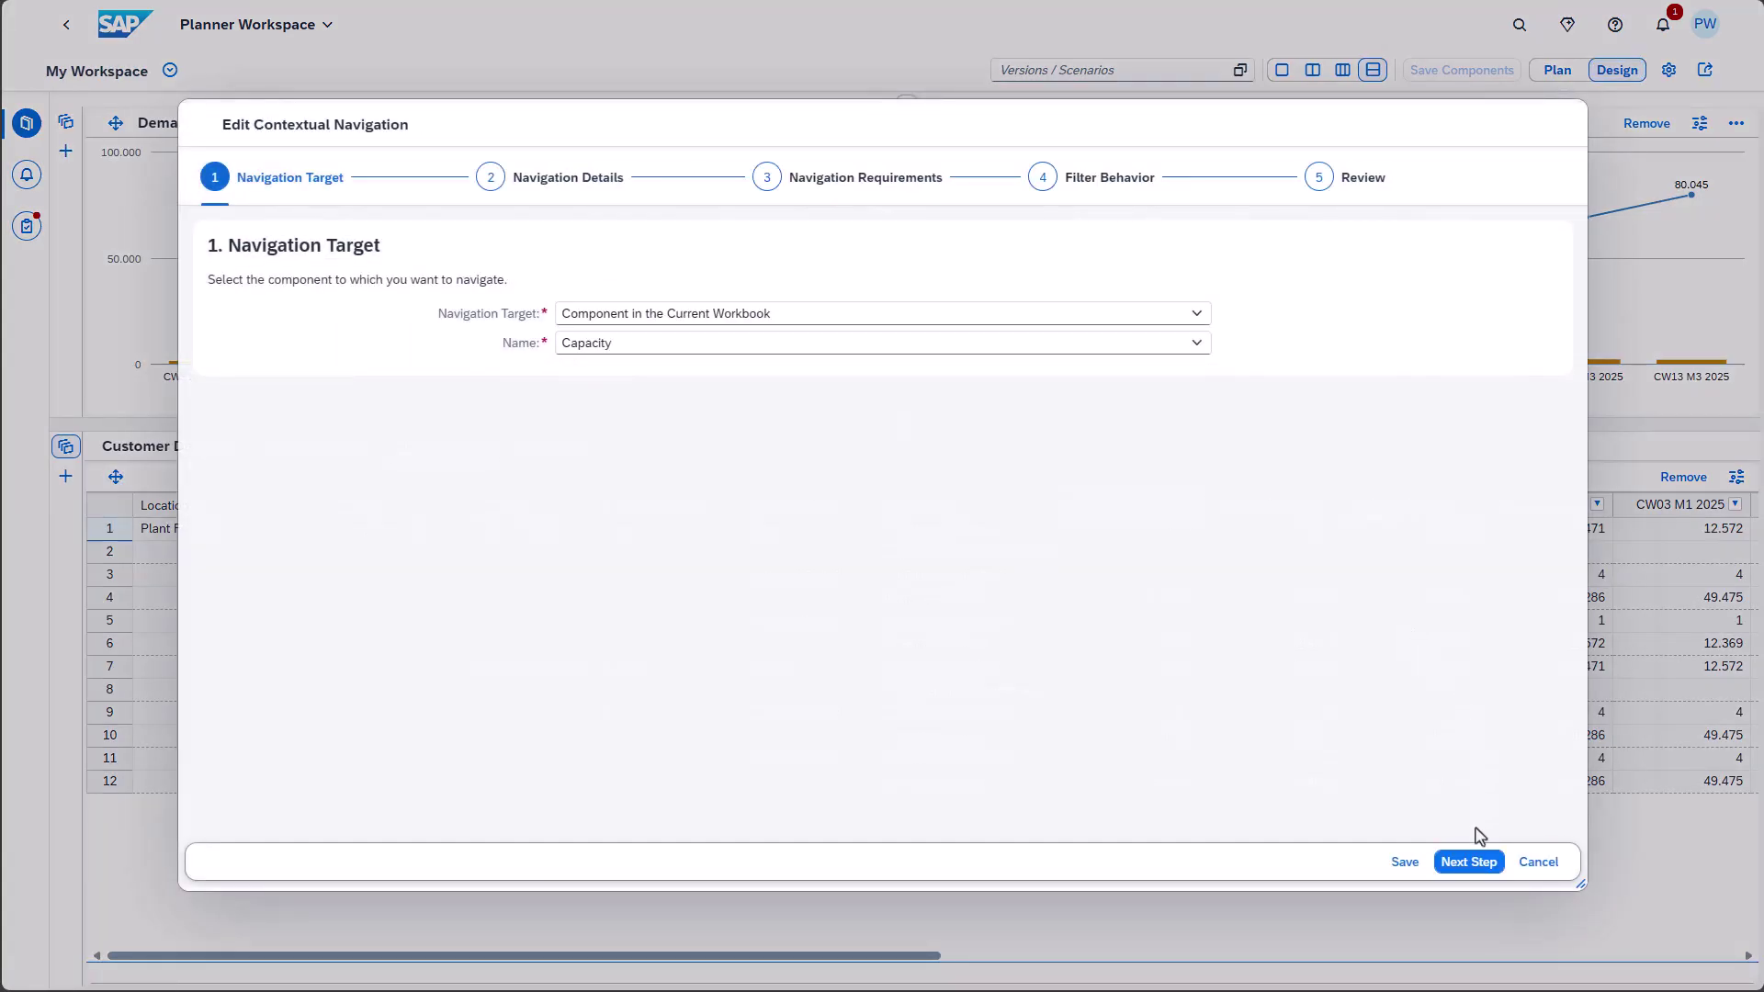
left_click(1472, 863)
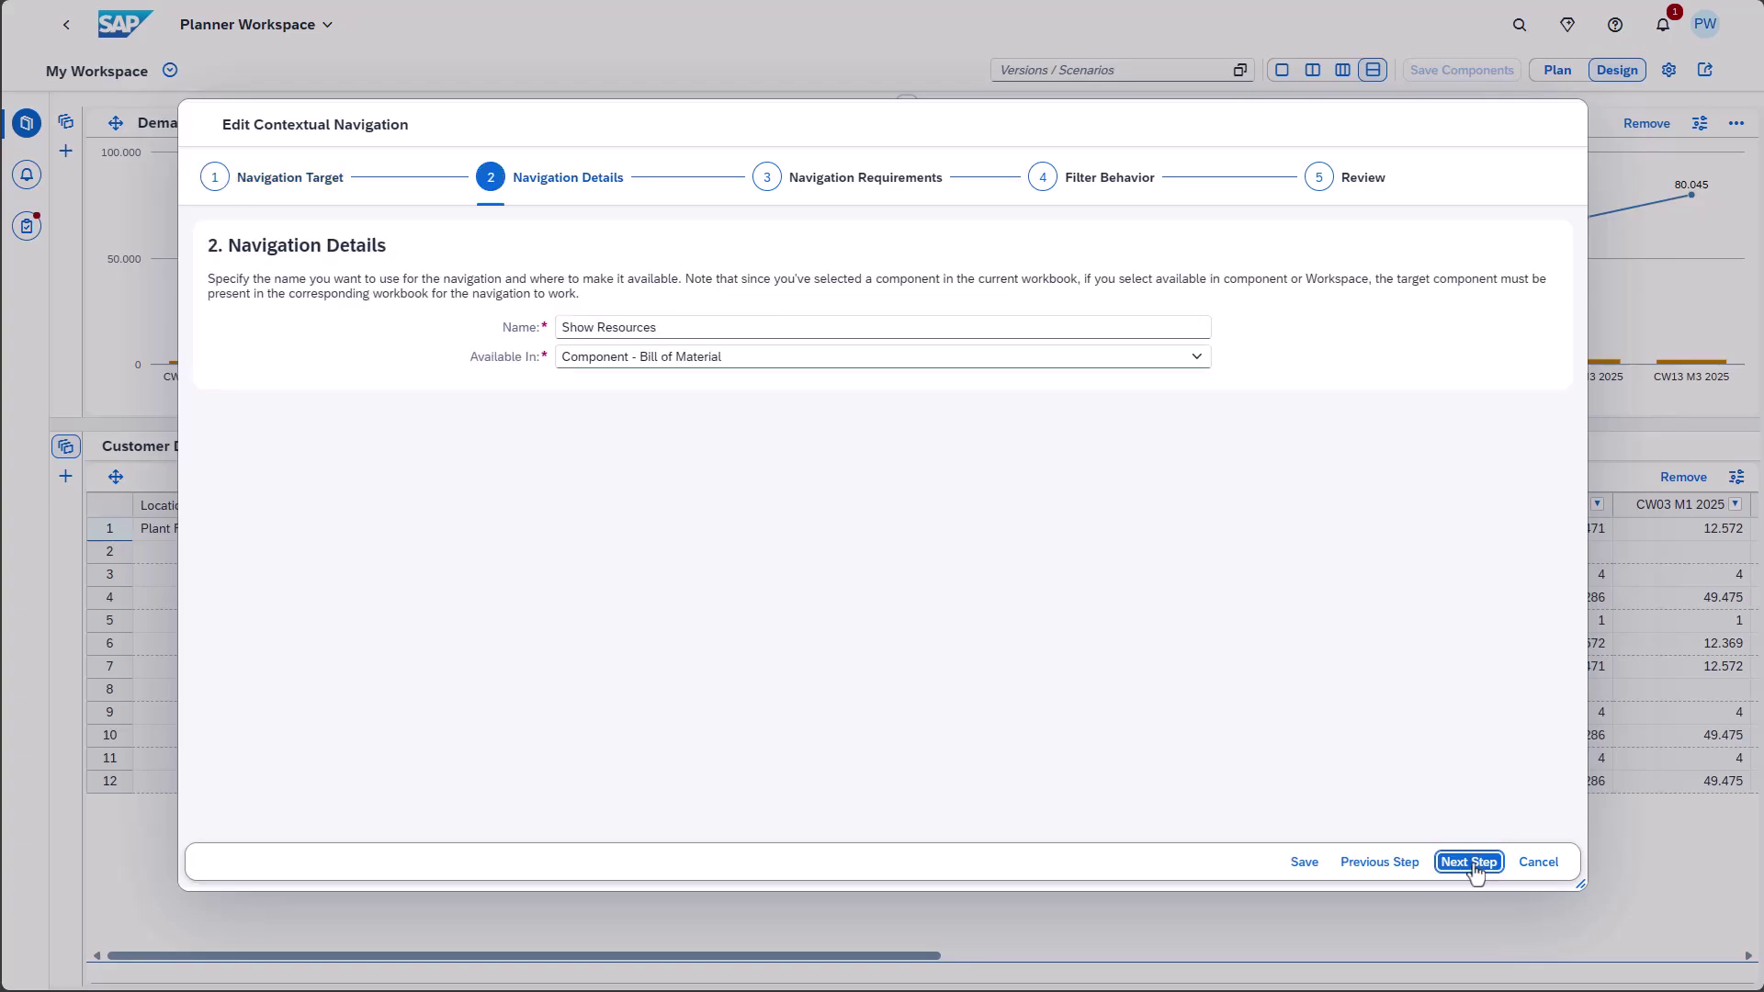
left_click(1473, 864)
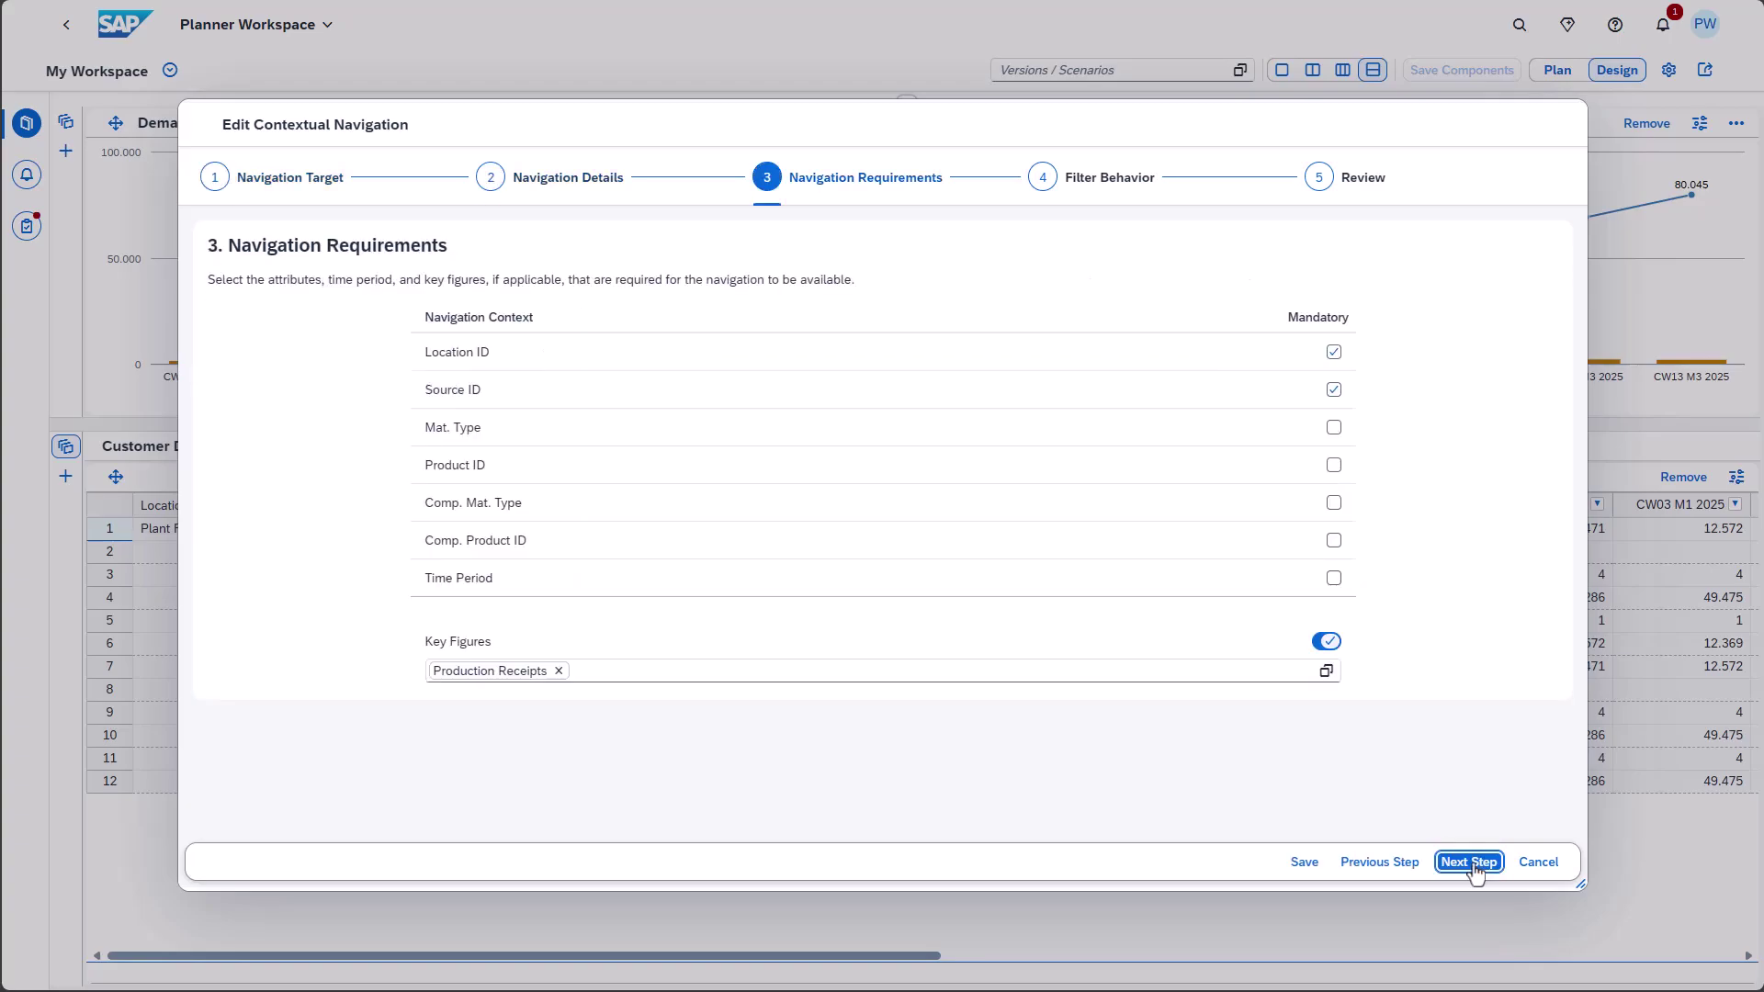
left_click(1473, 864)
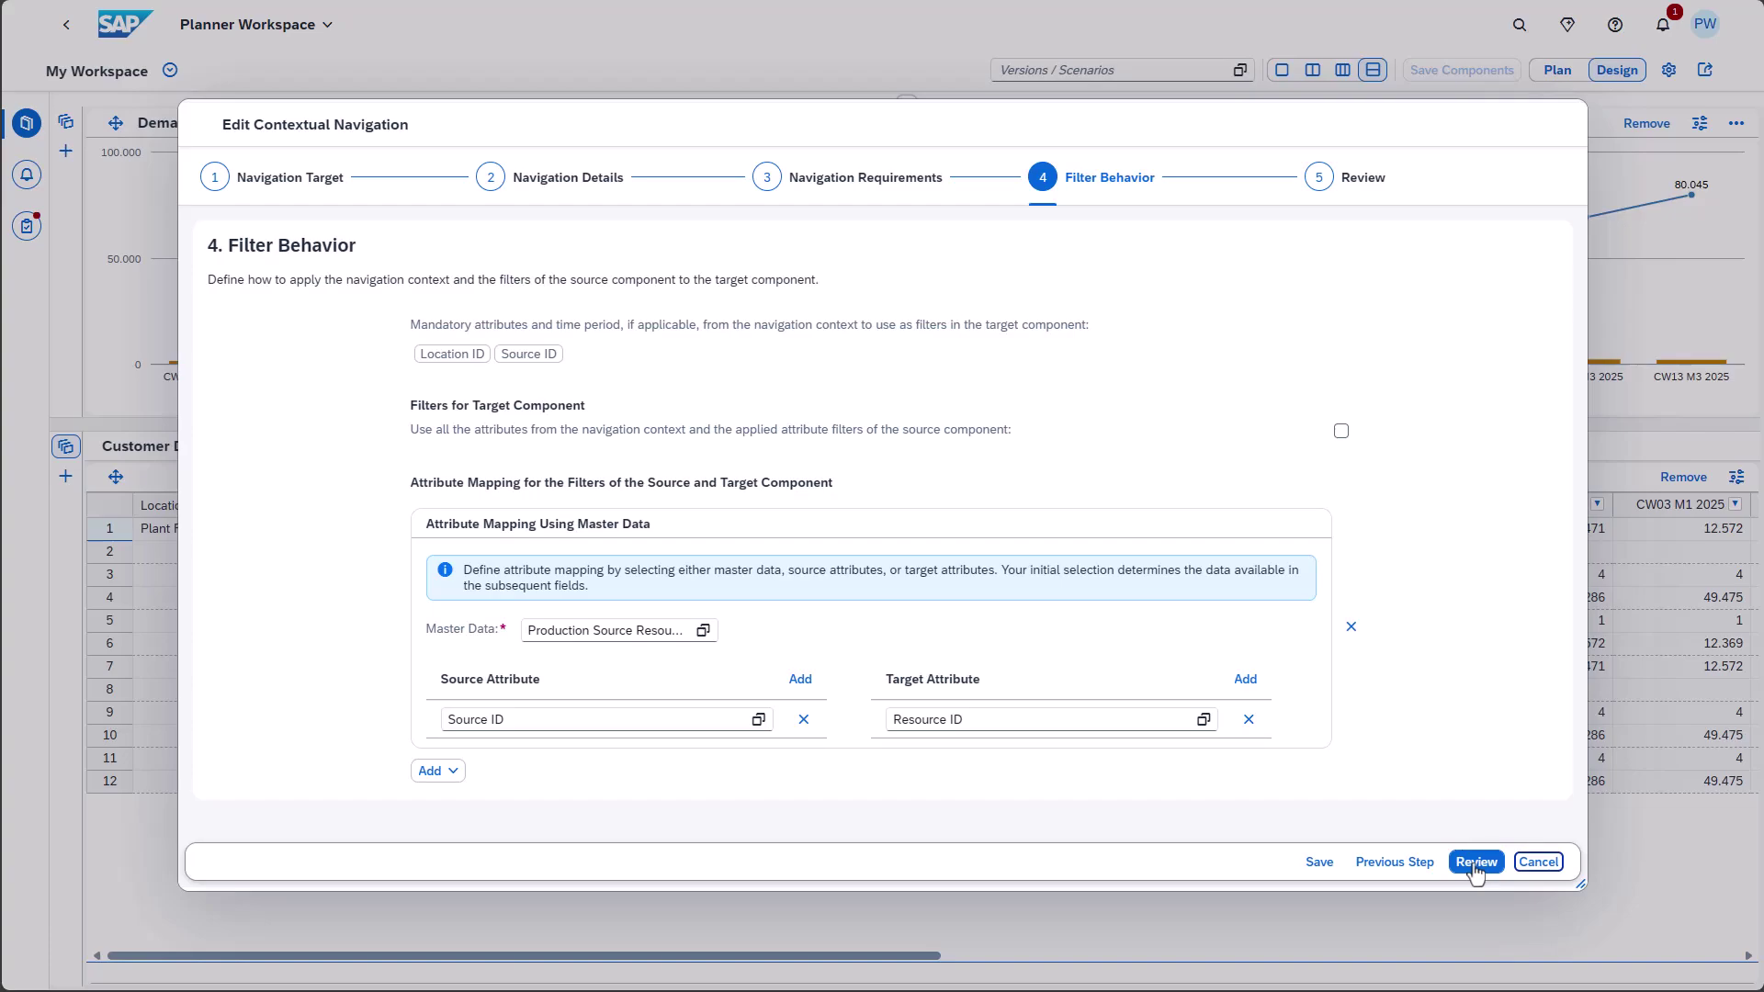
left_click(1319, 862)
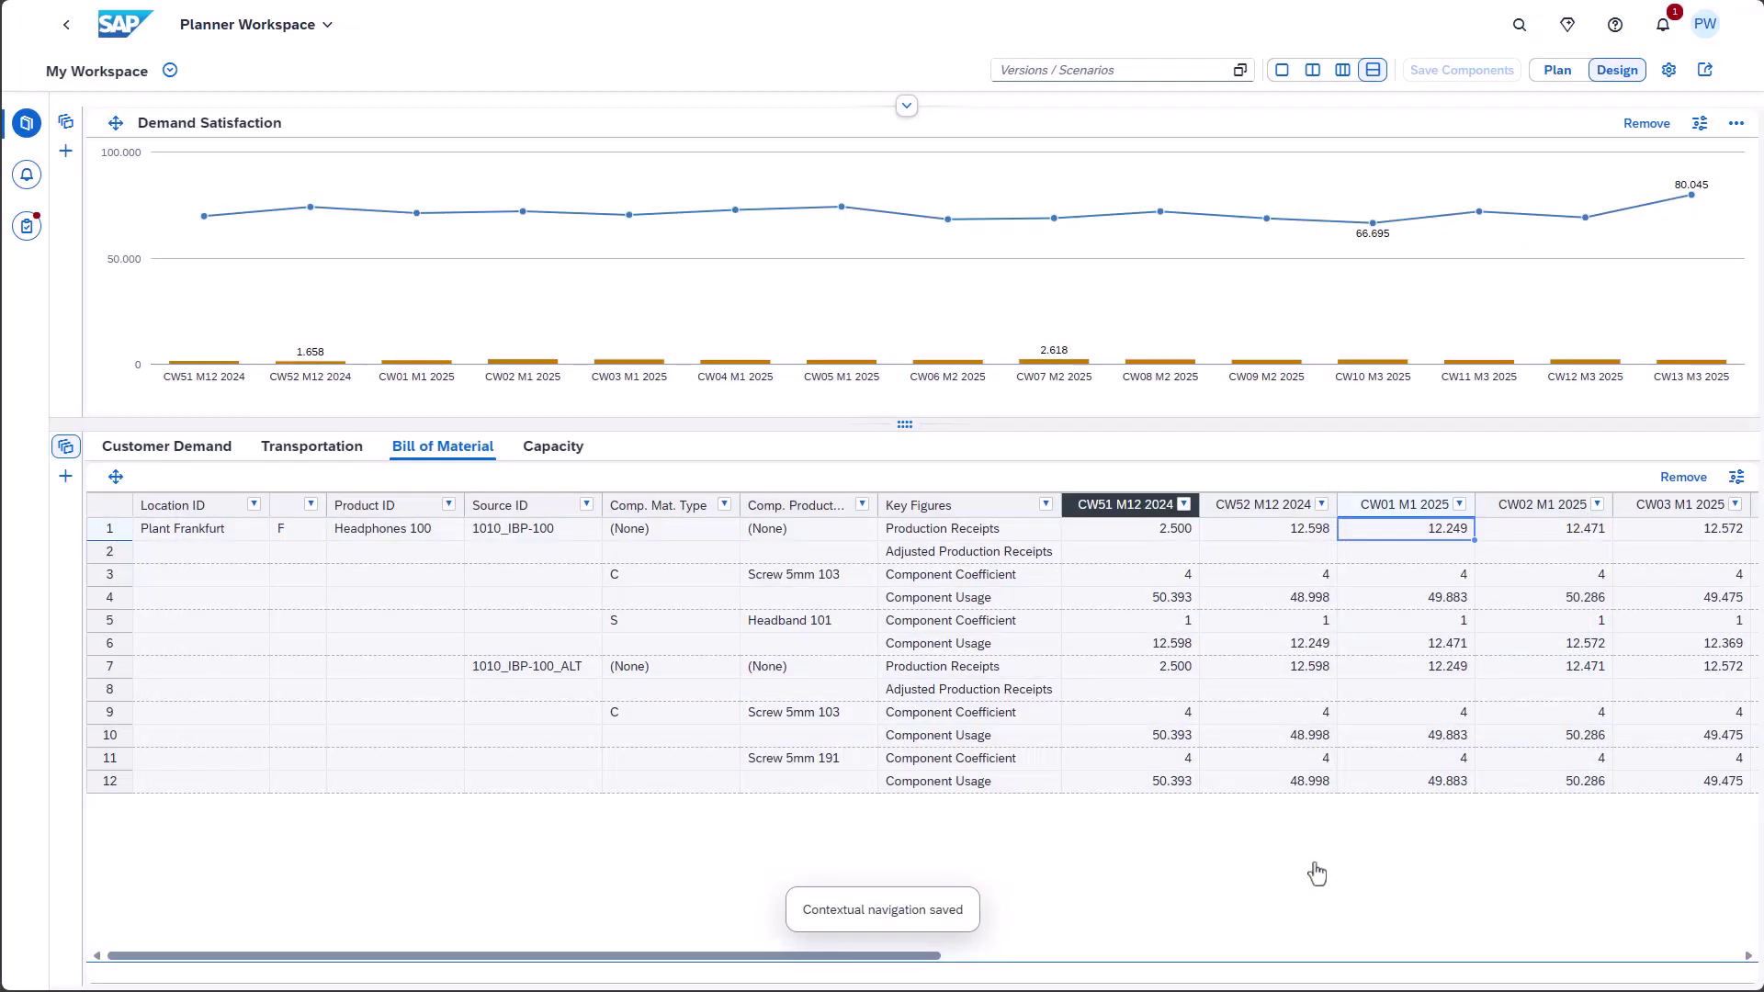